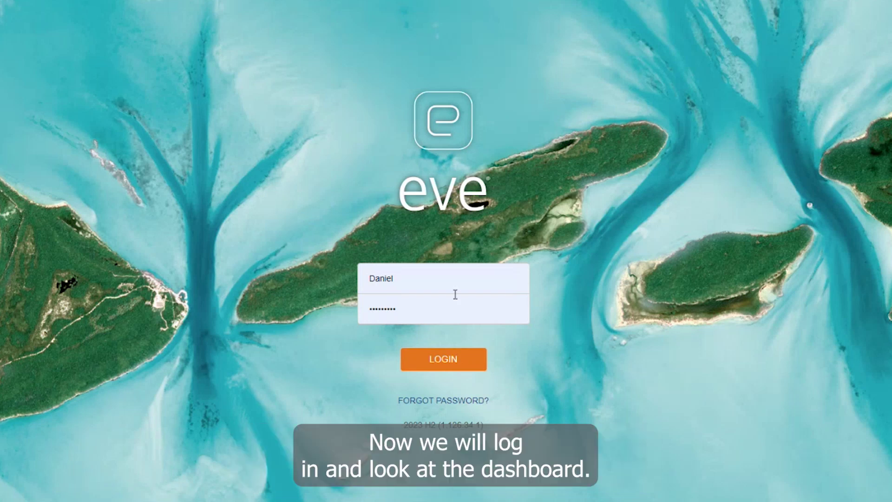
- Log in to eve and reach the dashboard showing the four running Tuesday ex 430 batches
left_click(456, 367)
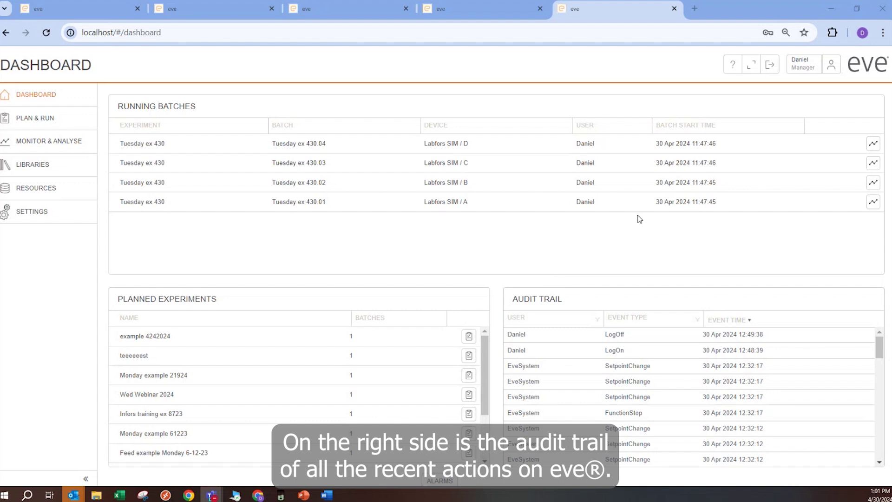
- Open the eve-manual.pdf user guide, skim to its table of contents, and return to eve
left_click(735, 67)
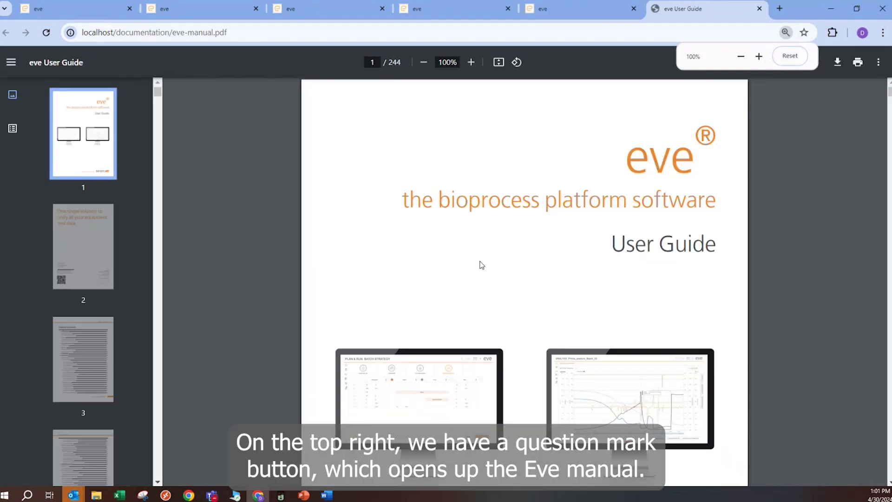
scroll(482, 265, "down", 10)
scroll(481, 265, "down", 10)
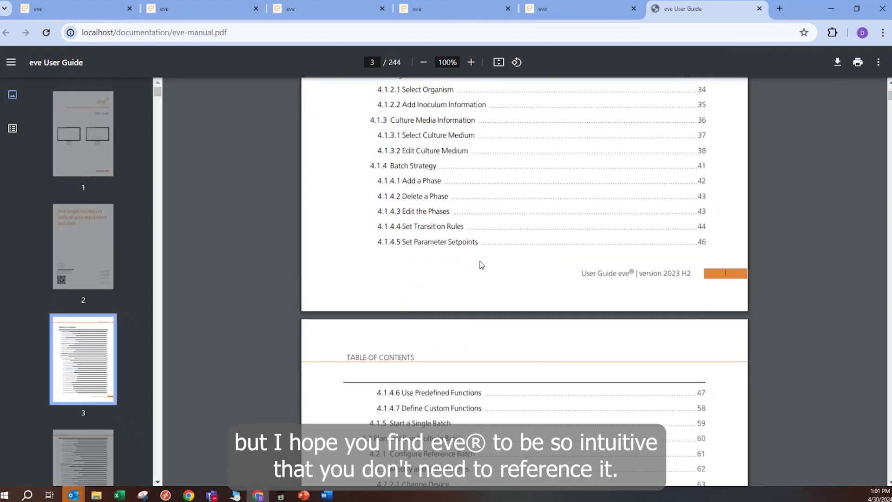
scroll(481, 265, "down", 10)
left_click(558, 11)
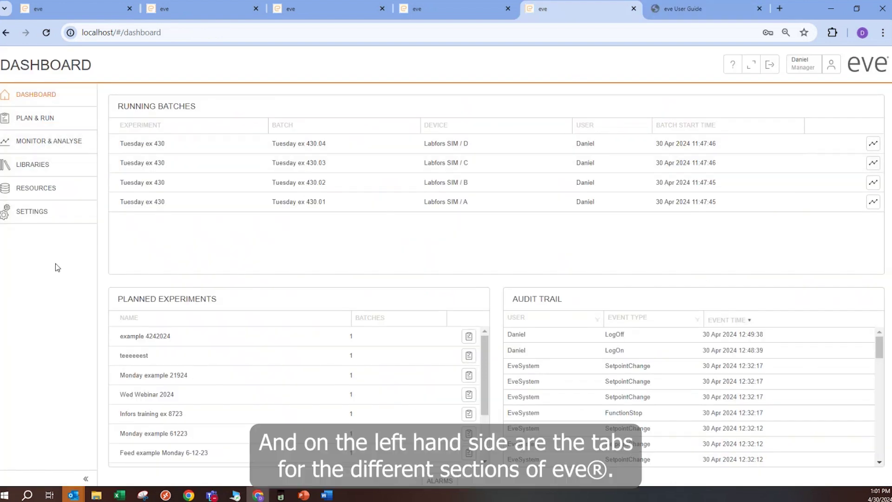
- Open the Batches library and view, then dismiss, the export options for Monday Webinar 0429.02
left_click(74, 173)
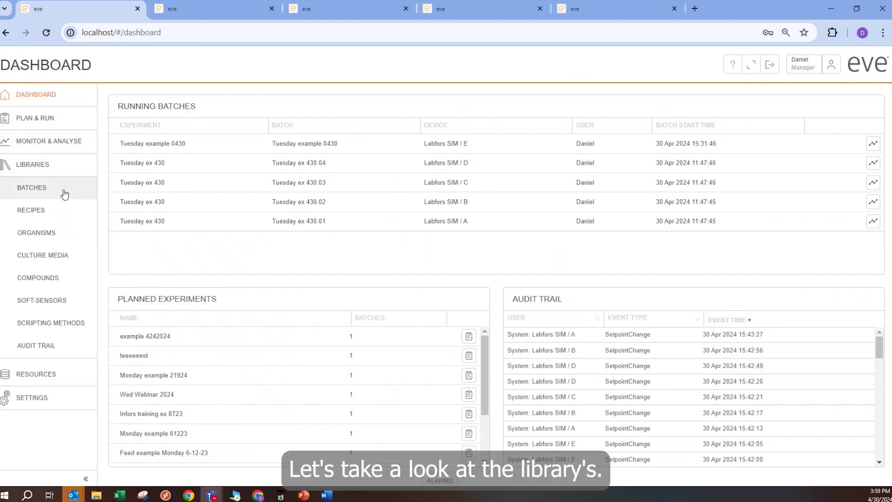
left_click(64, 188)
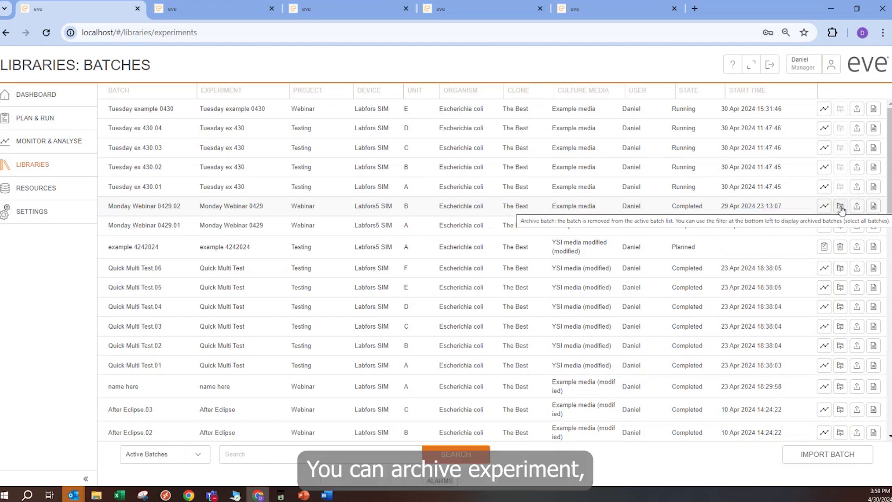
left_click(857, 206)
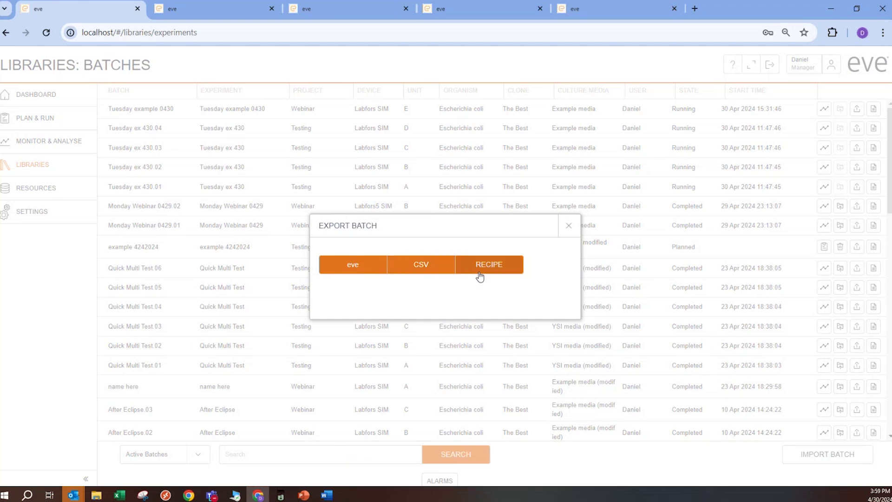
left_click(568, 226)
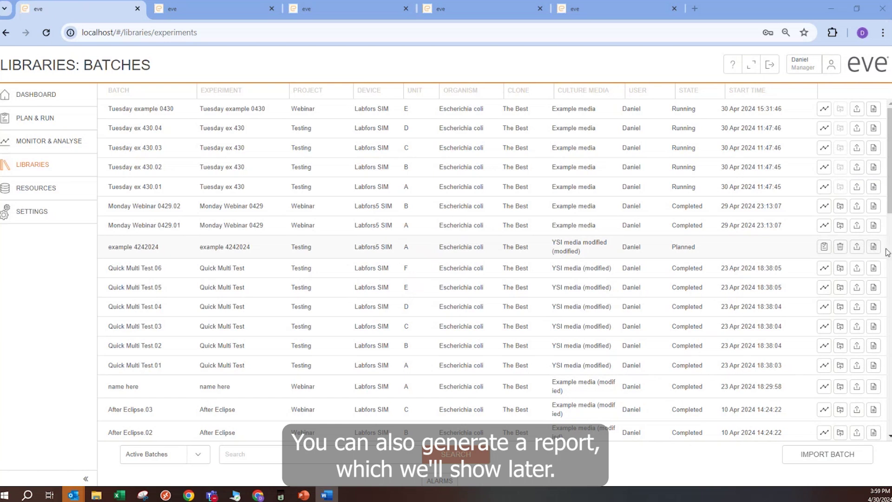
left_click(33, 165)
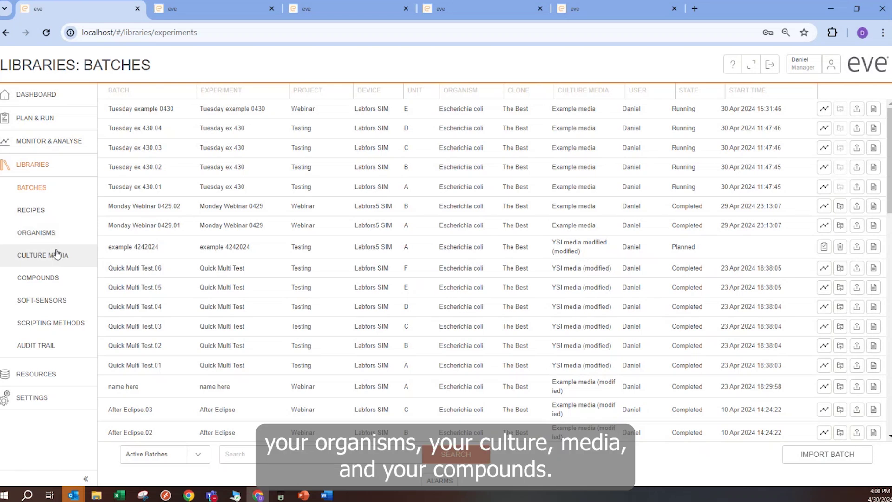
- Browse the Compounds library and cancel a new compound without saving it
left_click(53, 280)
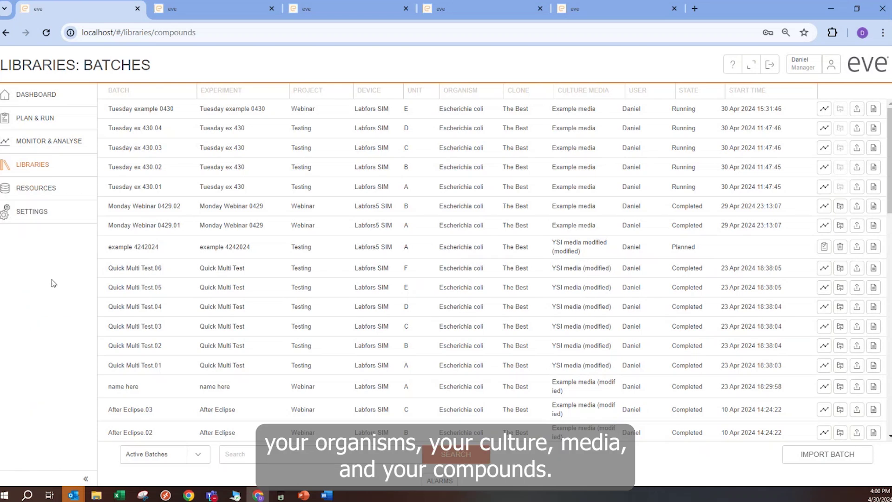
scroll(465, 182, "down", 2)
scroll(481, 181, "down", 5)
left_click(496, 90)
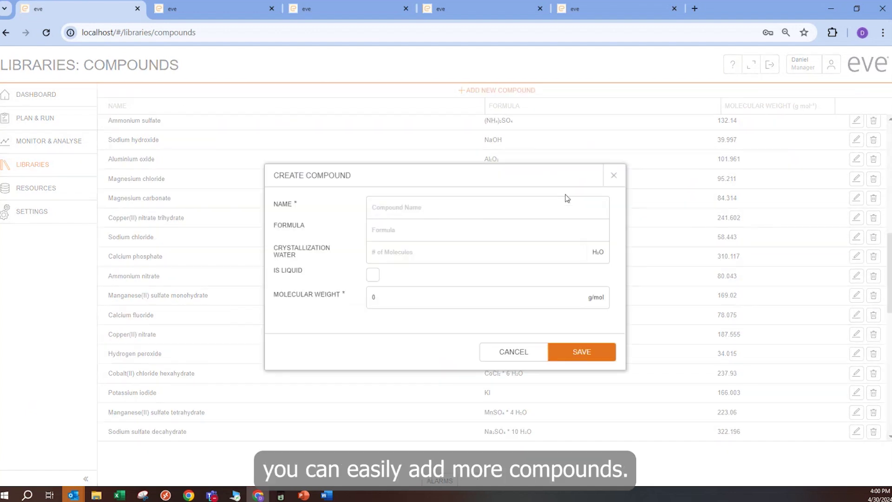
left_click(524, 352)
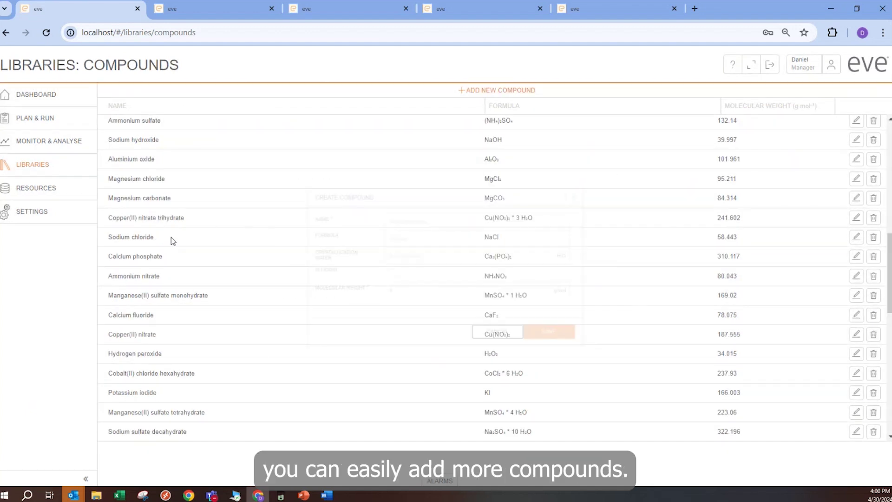
left_click(30, 165)
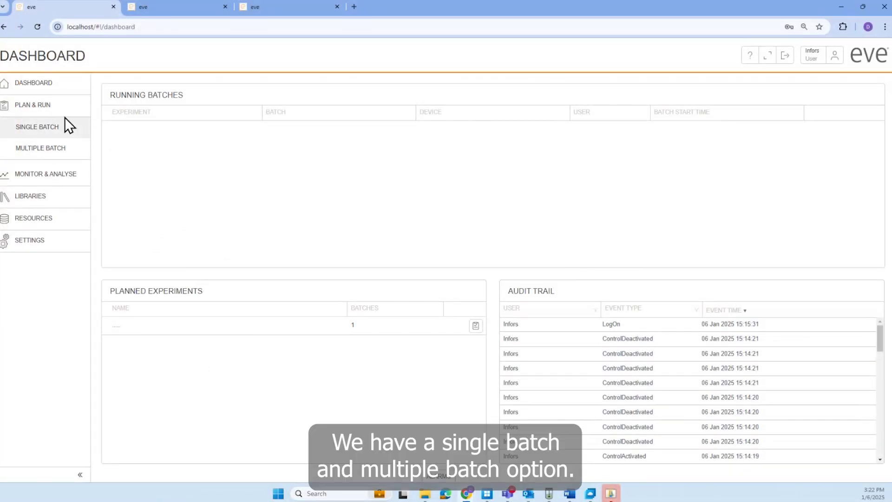
- Set Number of Batches to 6 in Multiple Batch, then start a Single Batch plan instead
left_click(170, 6)
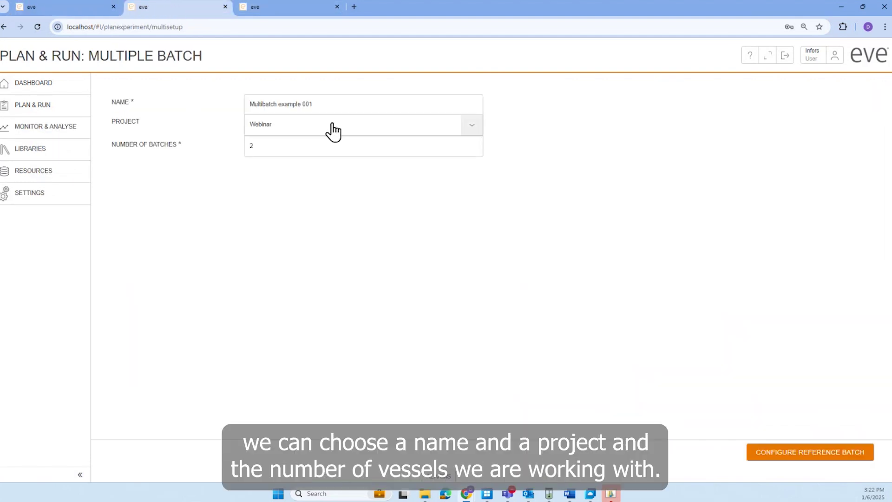
left_click(289, 150)
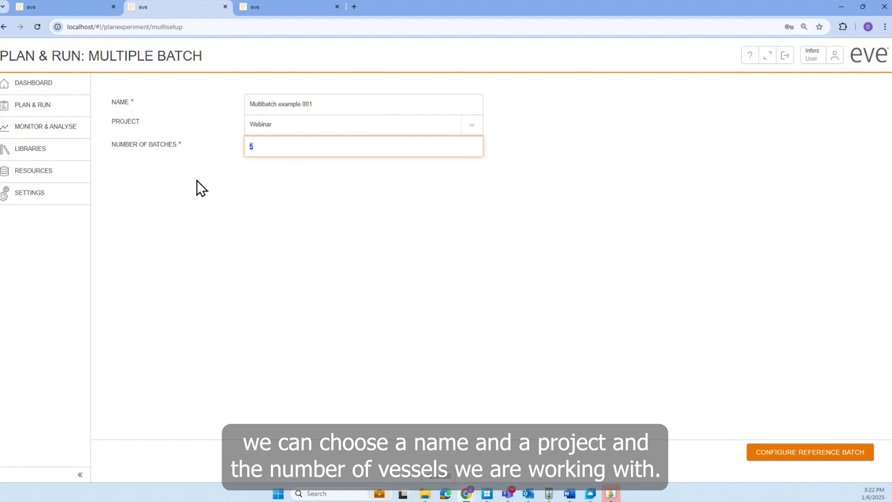
key("BackSpace")
type("6")
left_click(261, 197)
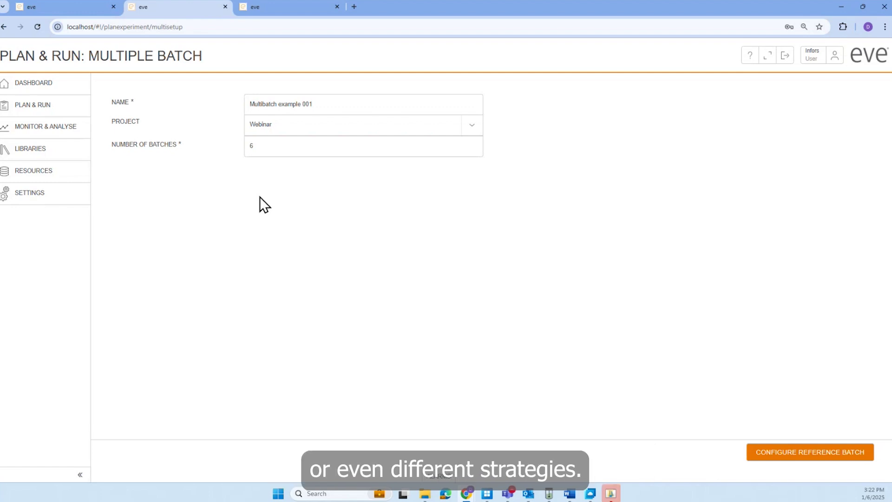
left_click(74, 7)
left_click(52, 128)
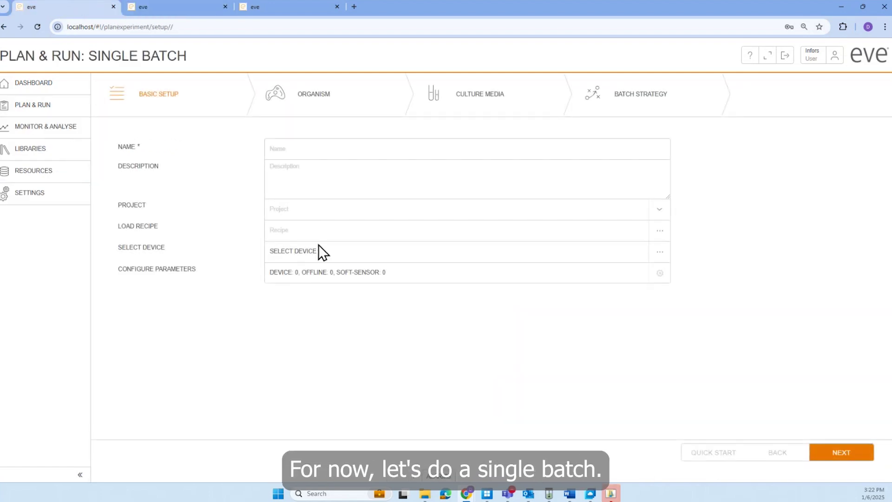
- Name the batch Webinar simulator 010625, add a description, and assign it to project Webinar
left_click(329, 147)
type("Webinar simulator 010625")
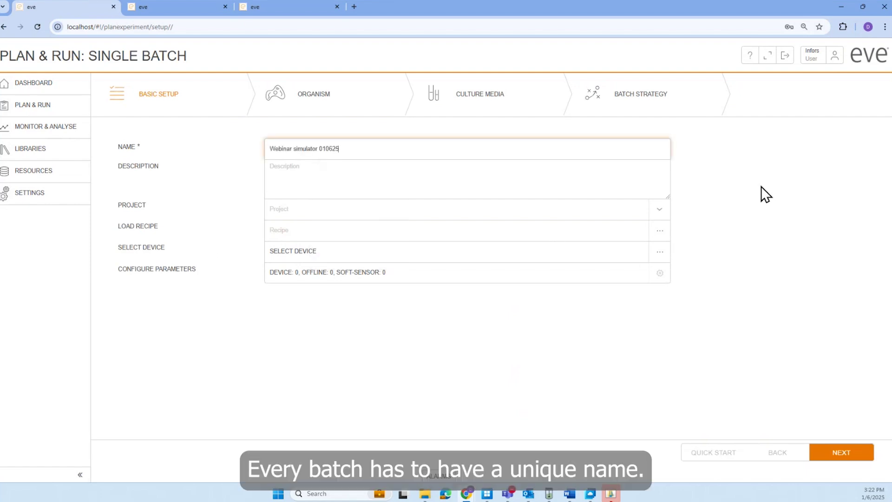
left_click(600, 179)
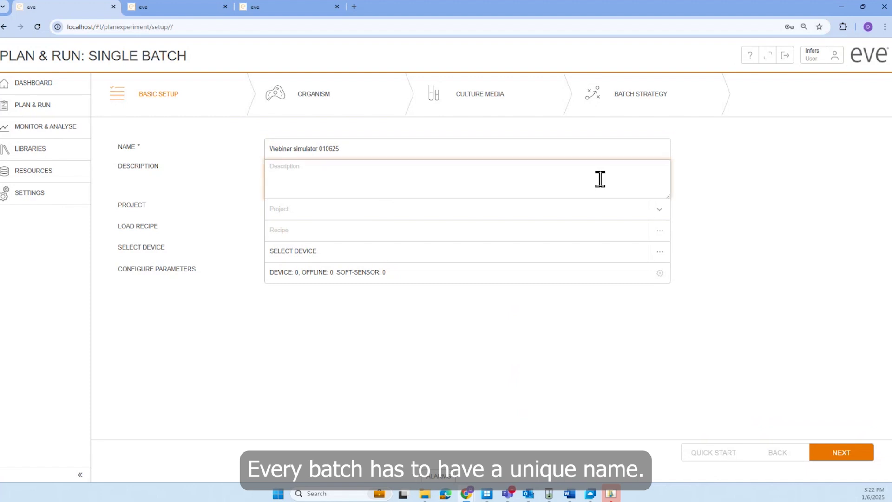
type(".....")
left_click(692, 211)
left_click(664, 212)
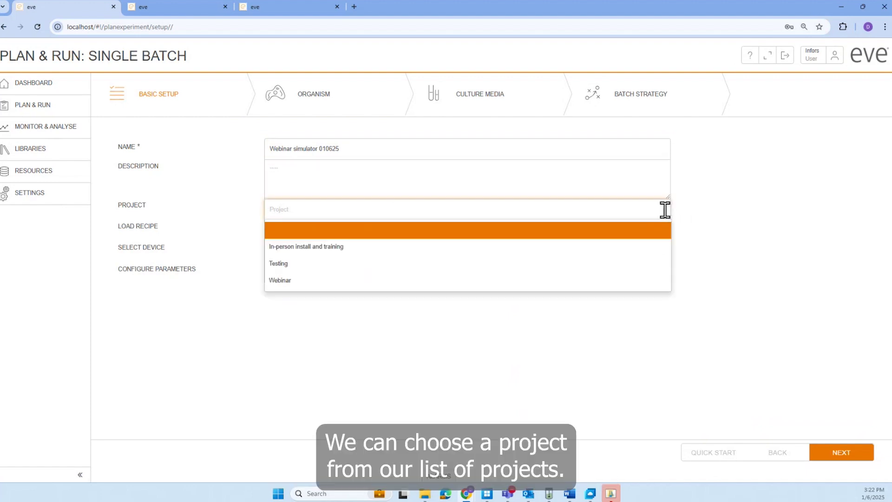
left_click(296, 280)
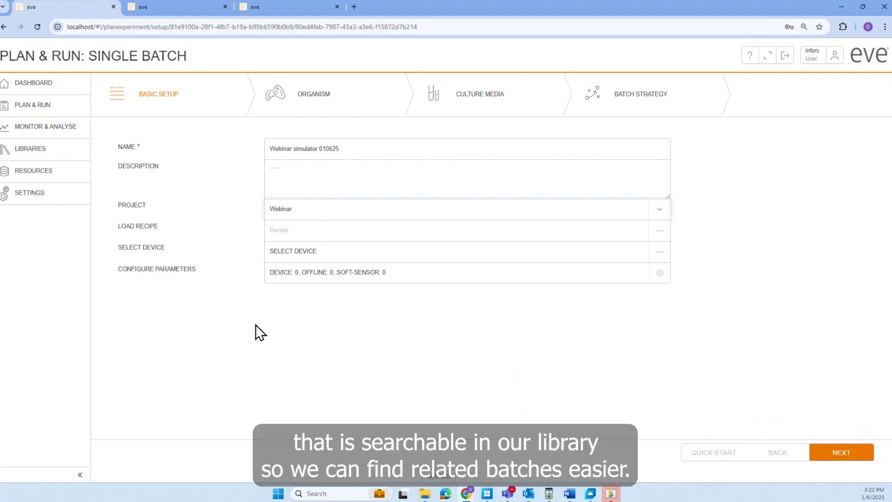
- Skip loading a recipe and assign free Labfors vessel A as the batch device
left_click(663, 230)
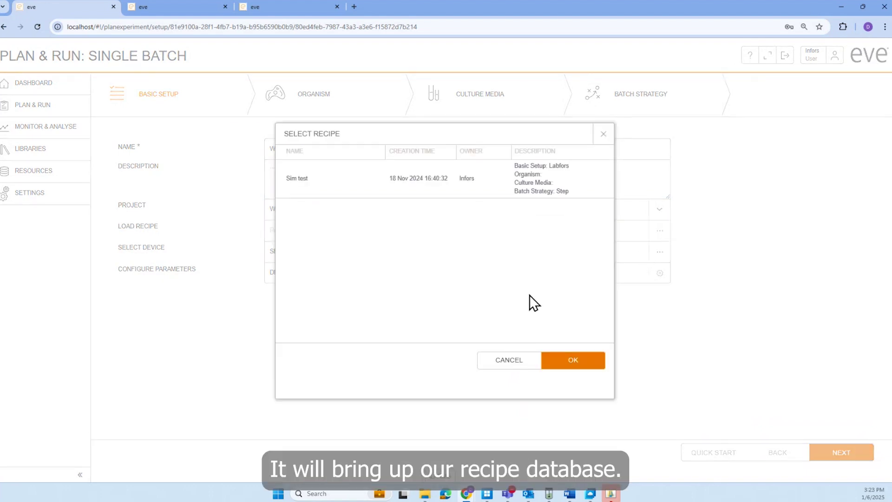
left_click(497, 362)
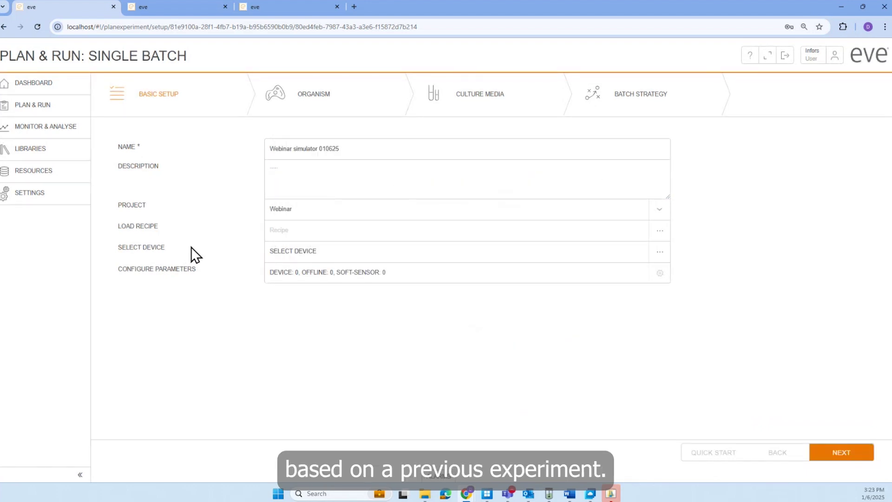
left_click(659, 252)
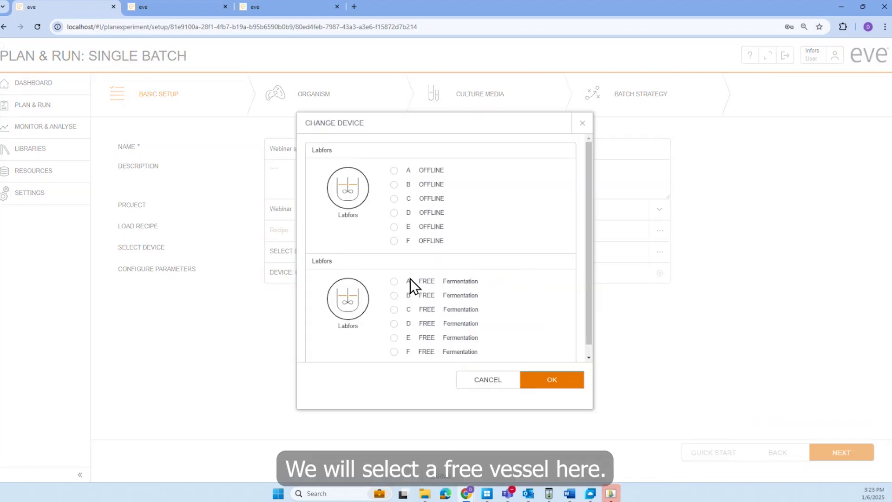
left_click(393, 282)
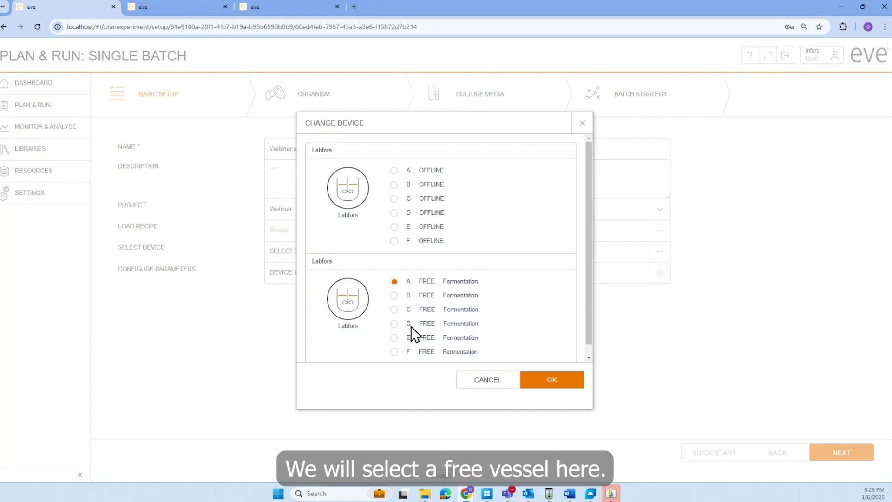
left_click(552, 380)
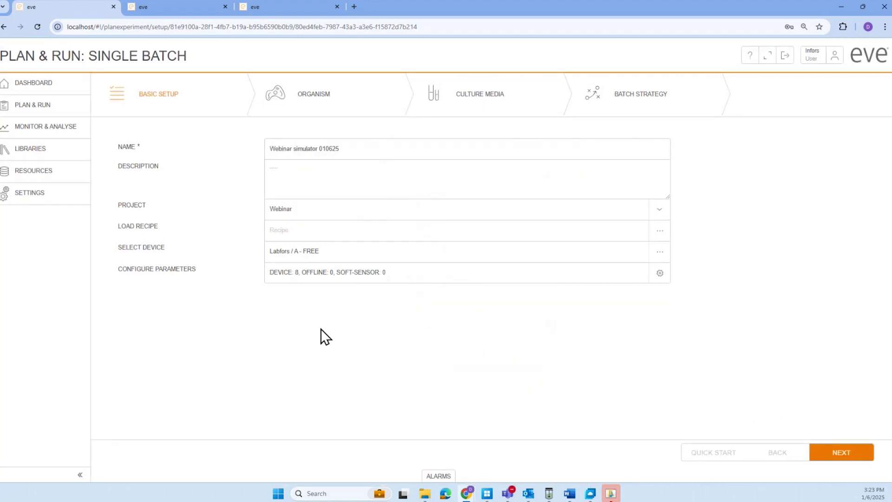
- Enable control of all parameters and change the pO2 alarm type from Dynamic to Off
left_click(659, 273)
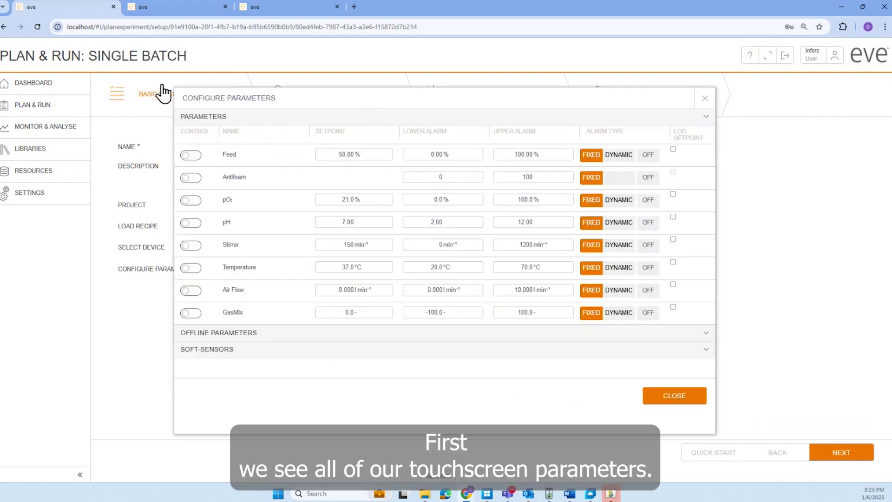
left_click(190, 153)
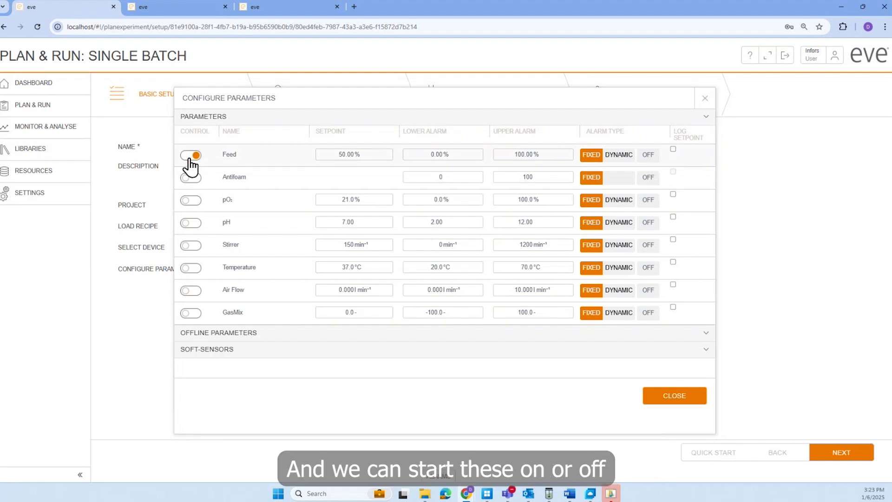
left_click(190, 178)
left_click(190, 200)
left_click(197, 132)
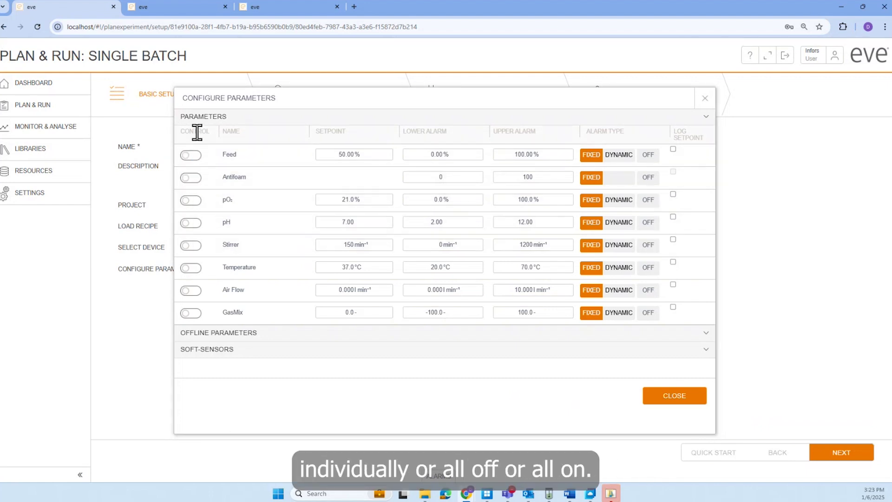
left_click(197, 133)
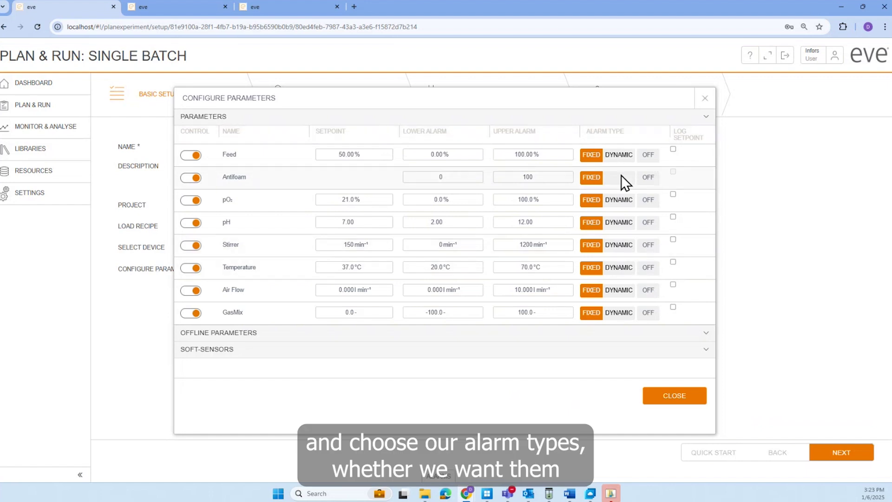
left_click(618, 200)
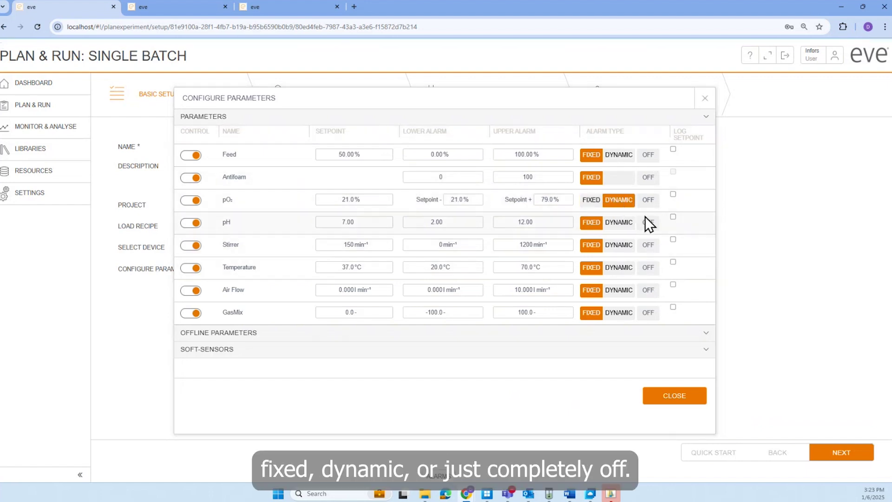
left_click(648, 200)
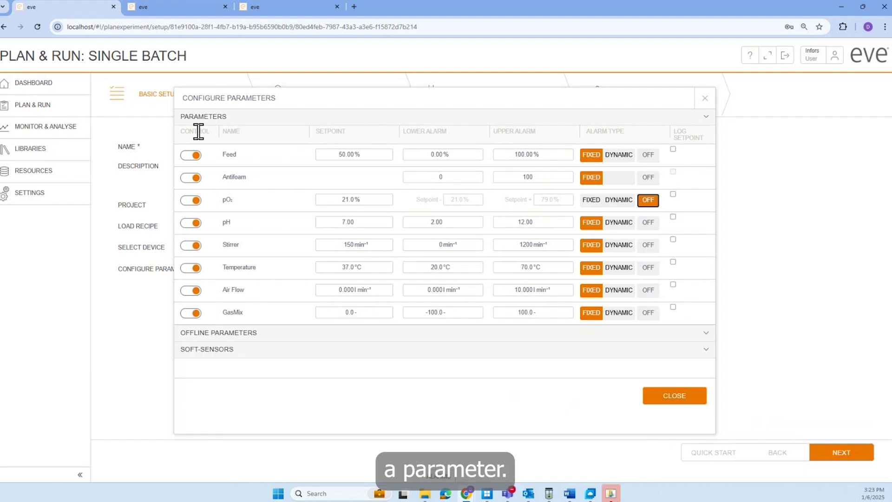
- Add the Metabolite offline parameter alongside OD600, check soft-sensors, and close the configuration
left_click(708, 118)
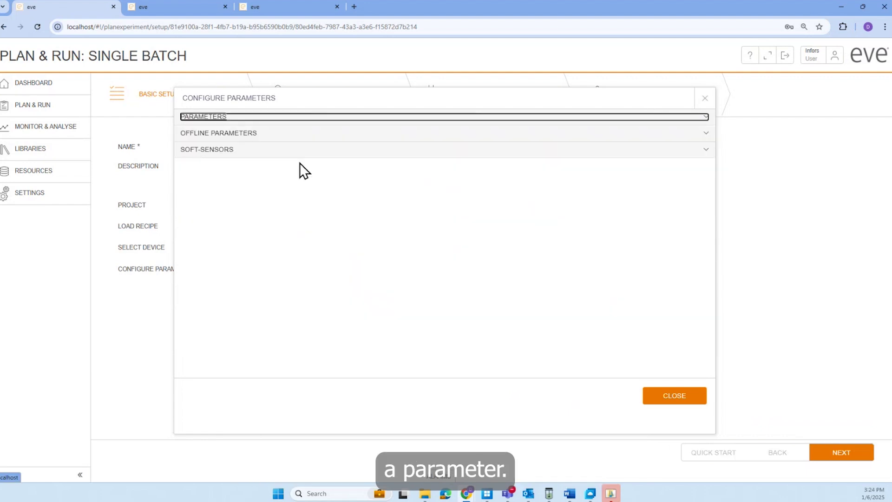
left_click(706, 134)
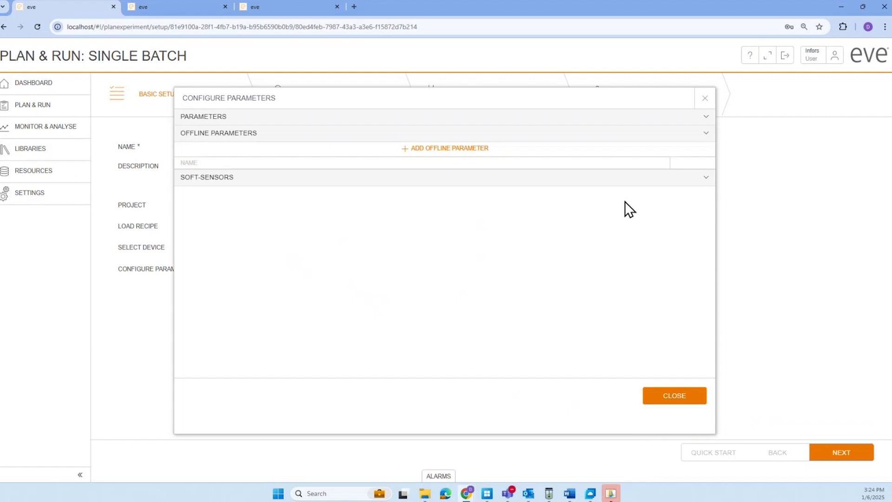
left_click(450, 149)
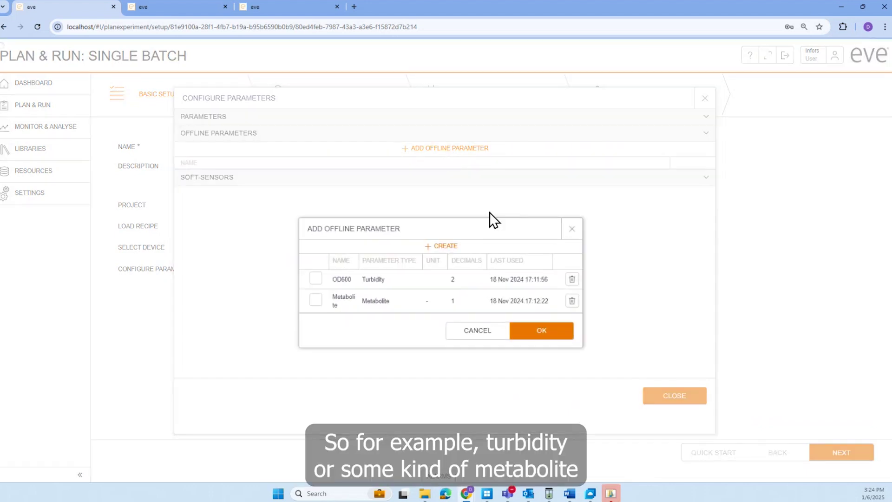
left_click(316, 300)
left_click(550, 334)
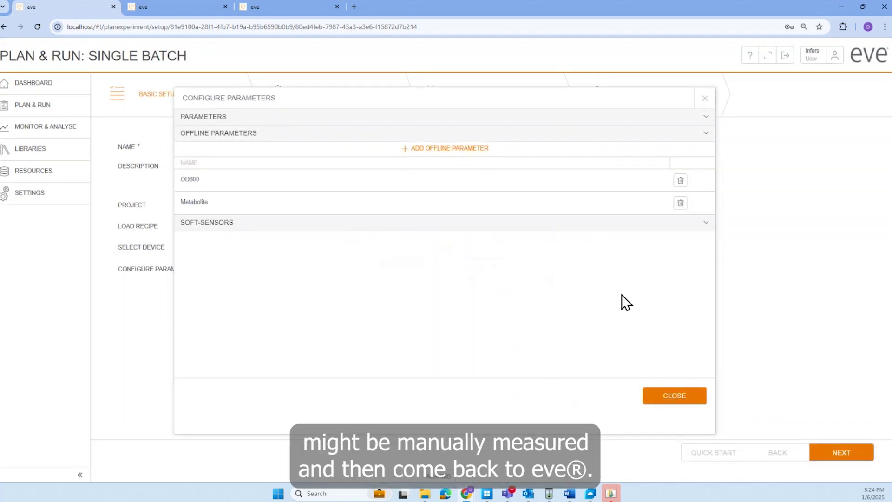
left_click(679, 134)
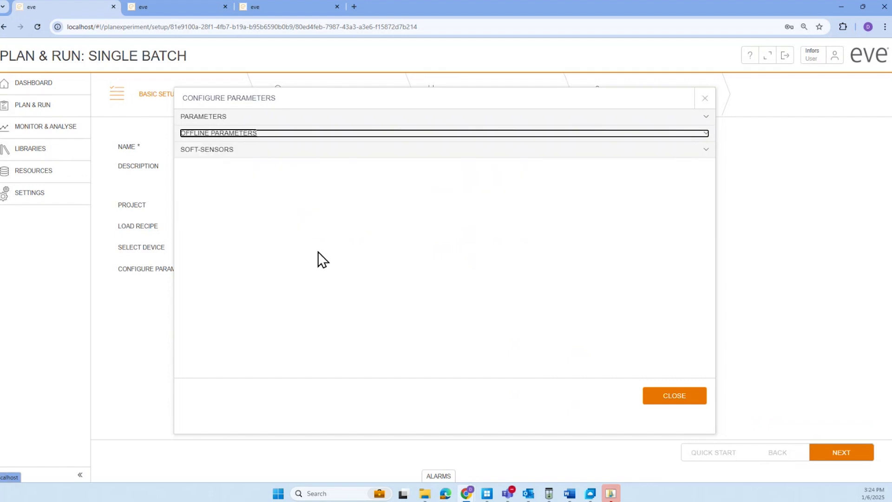
left_click(318, 253)
left_click(705, 149)
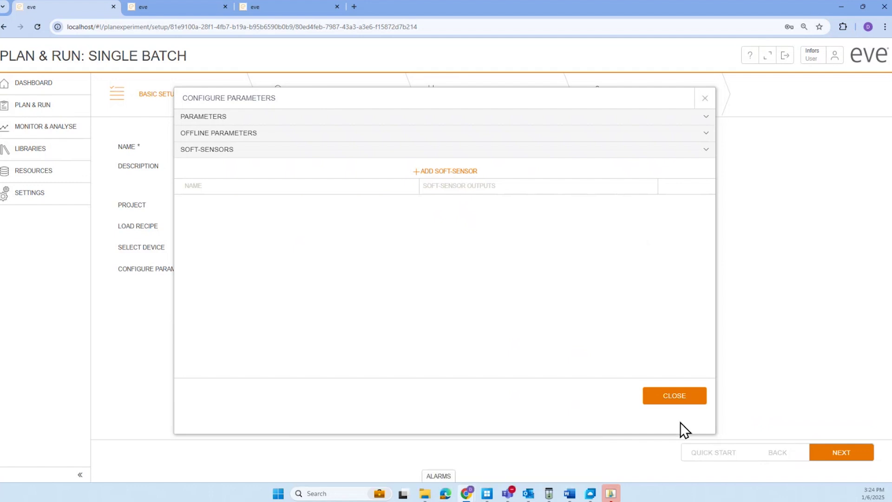
left_click(674, 396)
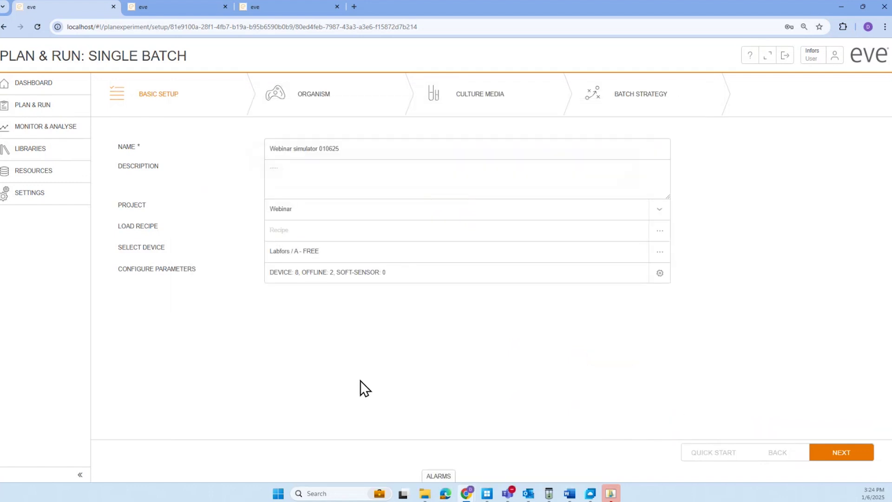
- Select Bacteria E Coli, Strain A+ from the organism library as the batch organism
left_click(845, 449)
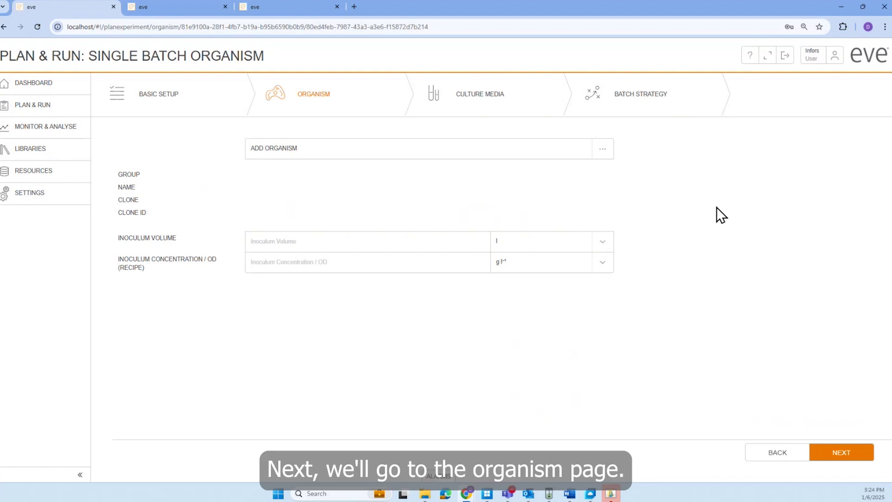
left_click(608, 150)
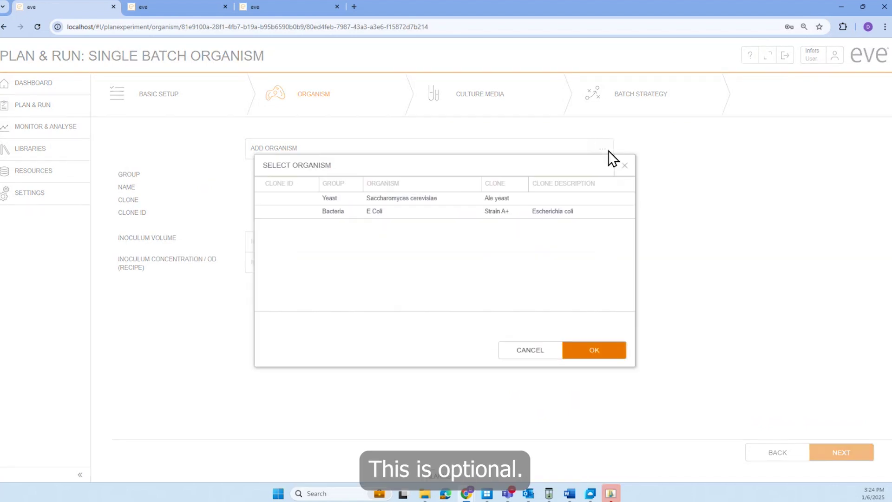
left_click(478, 213)
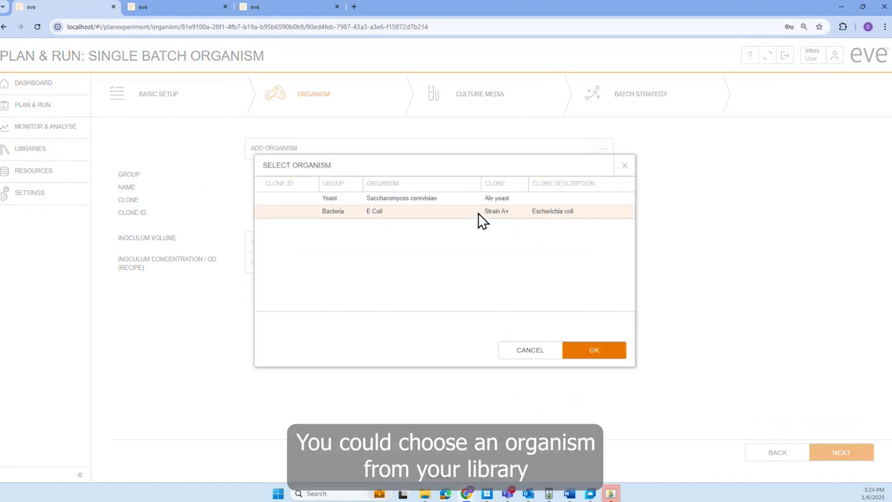
left_click(593, 351)
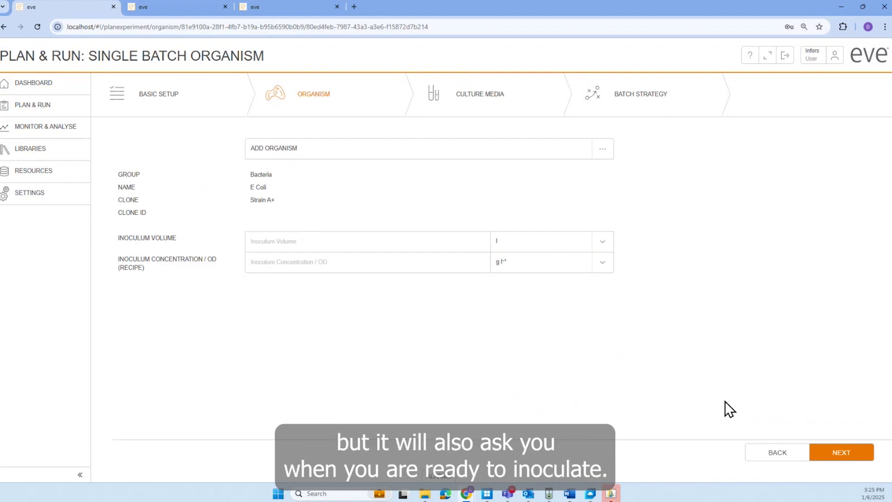
left_click(842, 458)
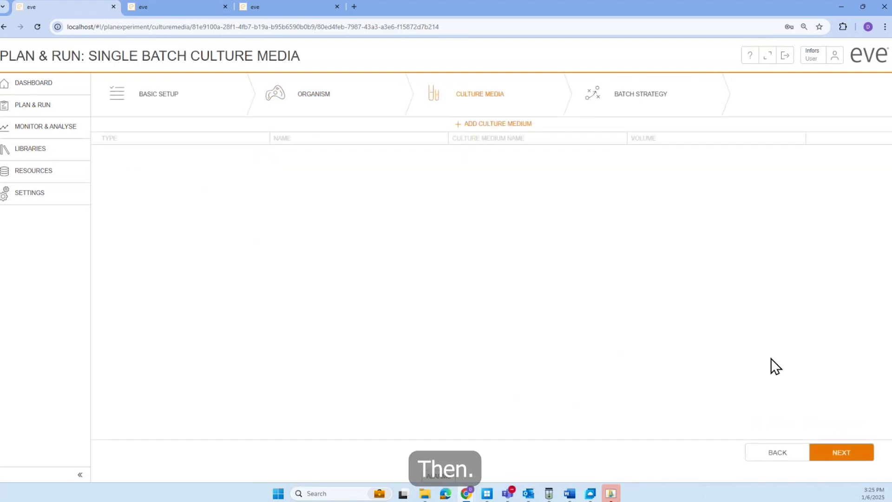
- Base a new culture medium on Y1625 yeast extract with amount 2 and pH 5.5
left_click(508, 124)
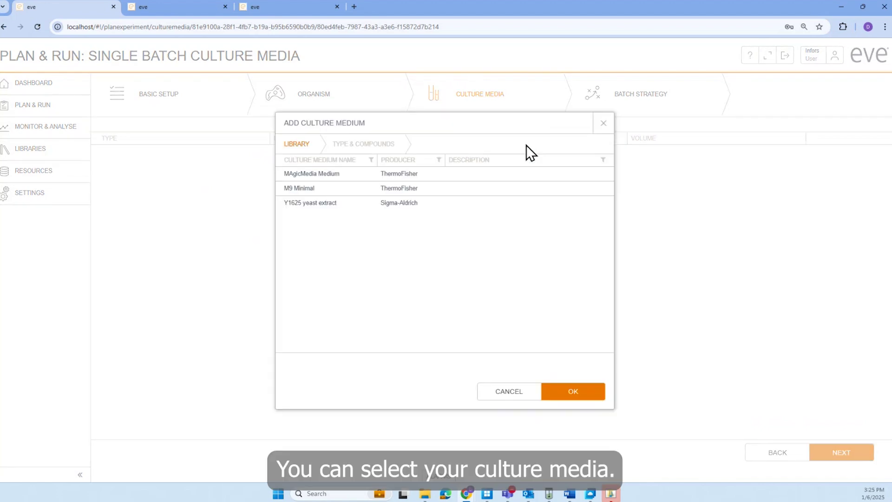
left_click(364, 203)
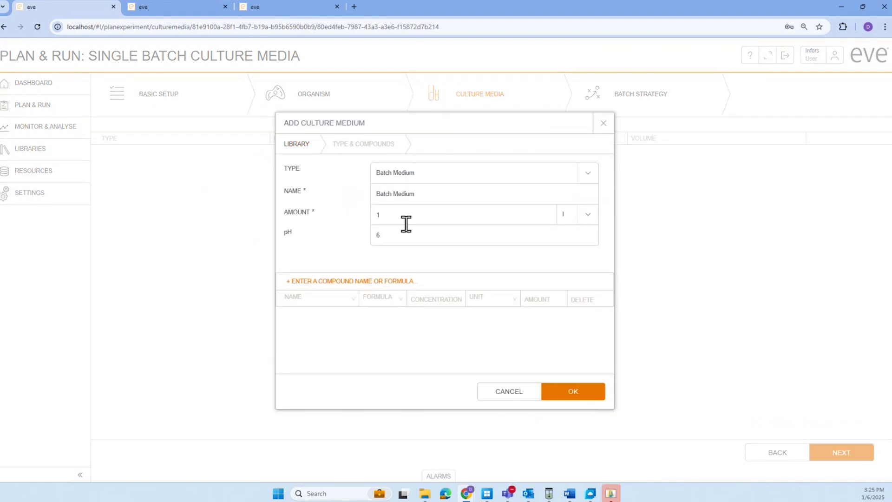
left_click(405, 220)
type("2")
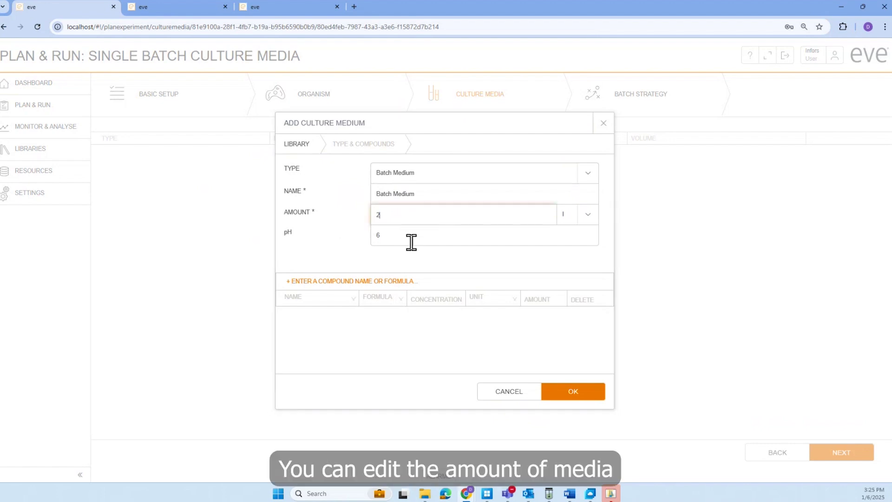
left_click(407, 236)
type("5.5")
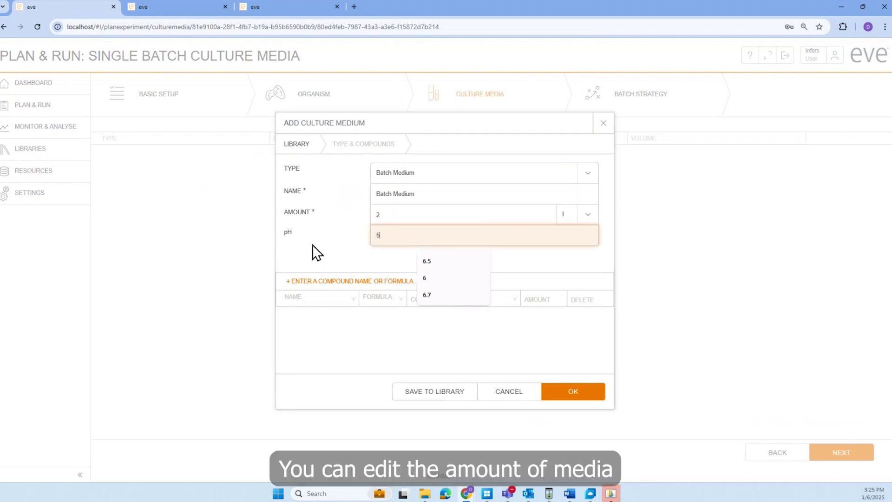
left_click(312, 245)
- Add Calcium carbonate and Glucose compounds and save the 2 l batch medium
left_click(334, 276)
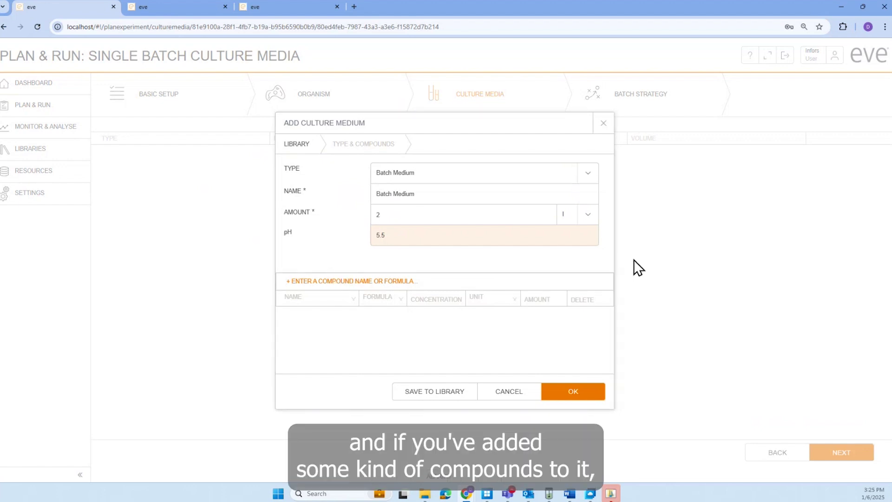
type("ca")
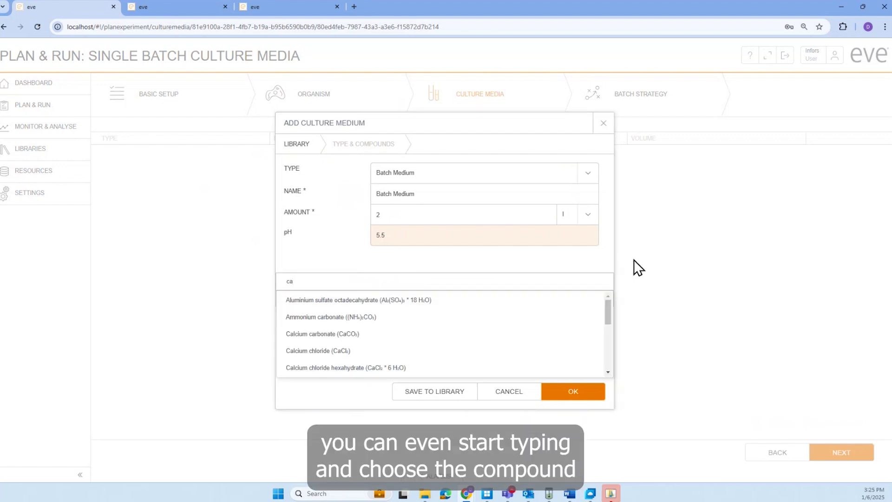
left_click(342, 335)
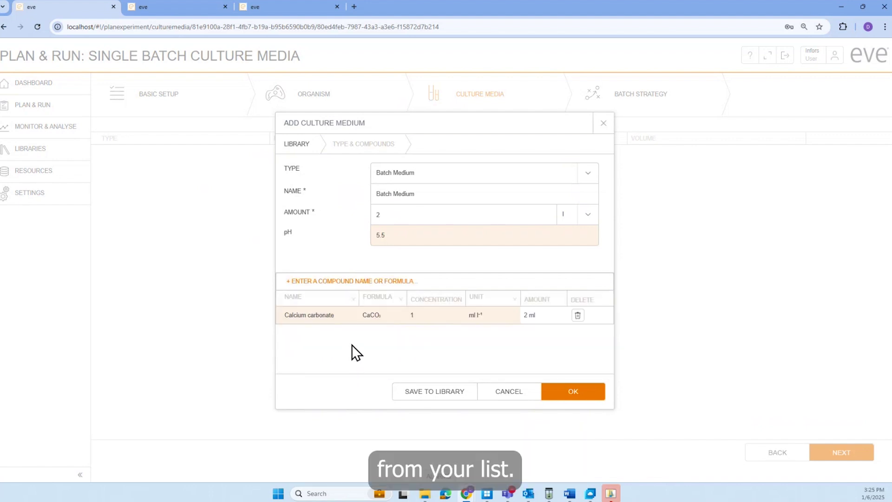
type("gl")
left_click(331, 301)
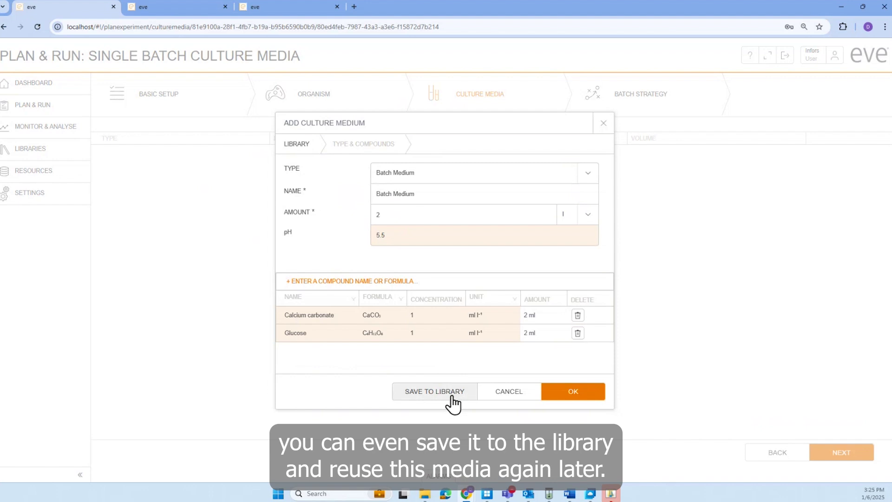
left_click(561, 398)
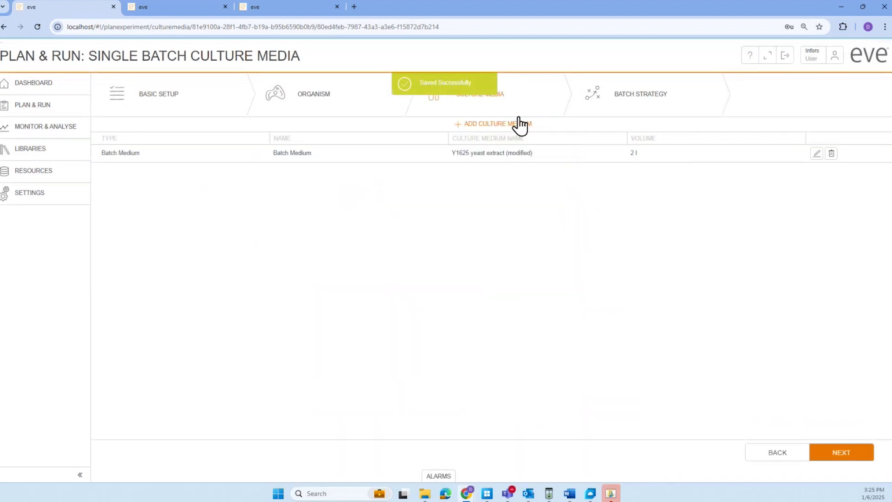
left_click(519, 124)
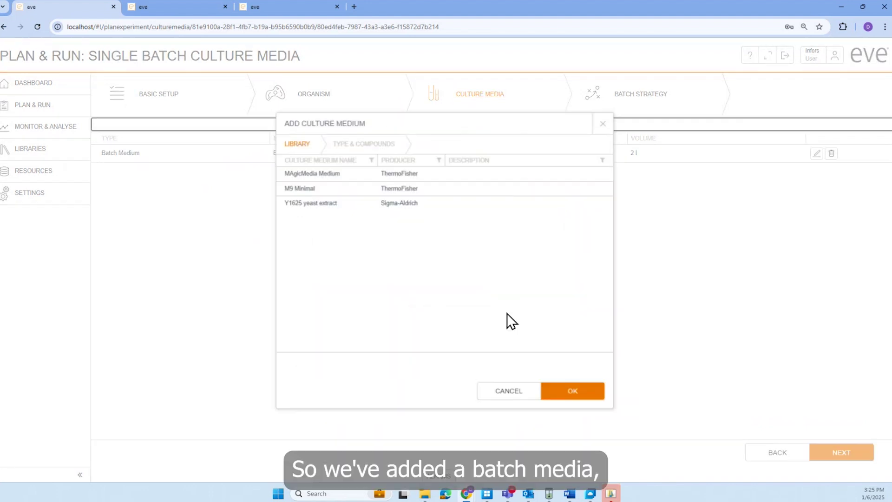
left_click(334, 201)
left_click(589, 176)
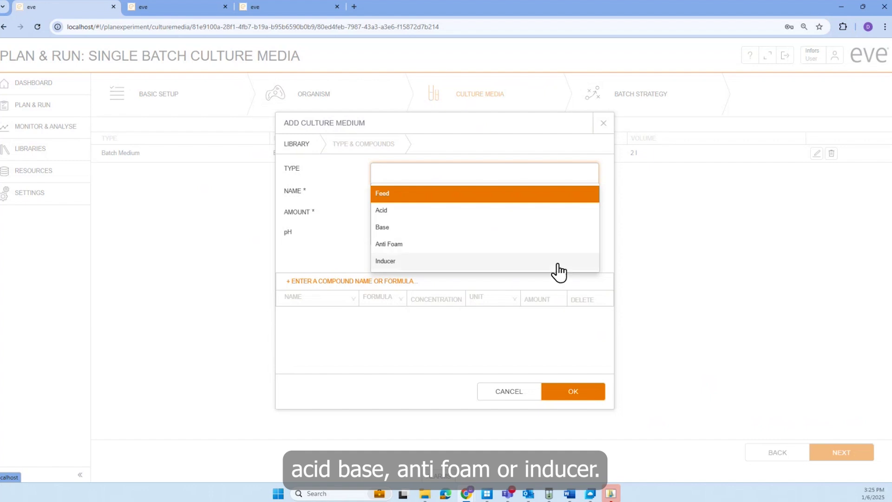
left_click(494, 361)
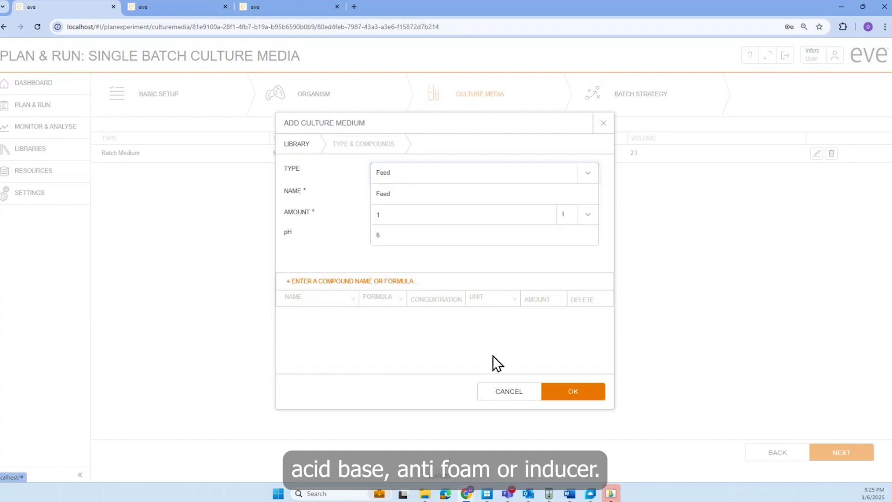
left_click(506, 398)
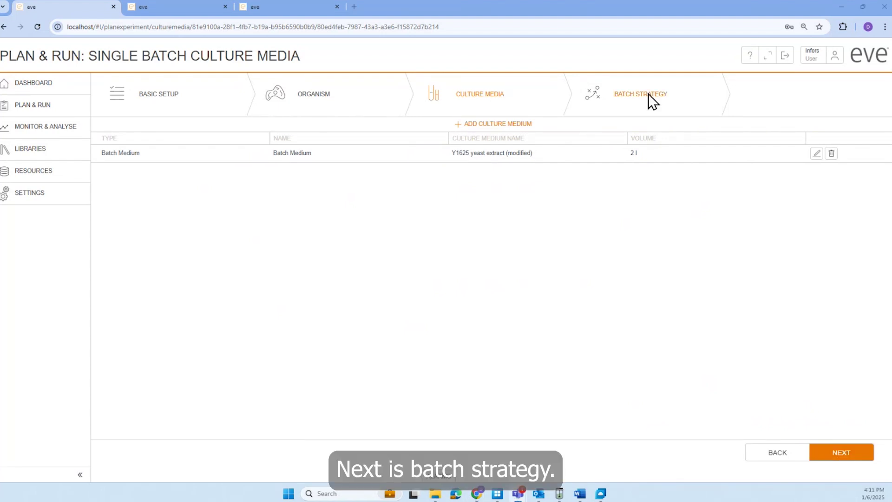
- Add a third phase, delete Phase 2, and rename the new phase Growth
left_click(648, 93)
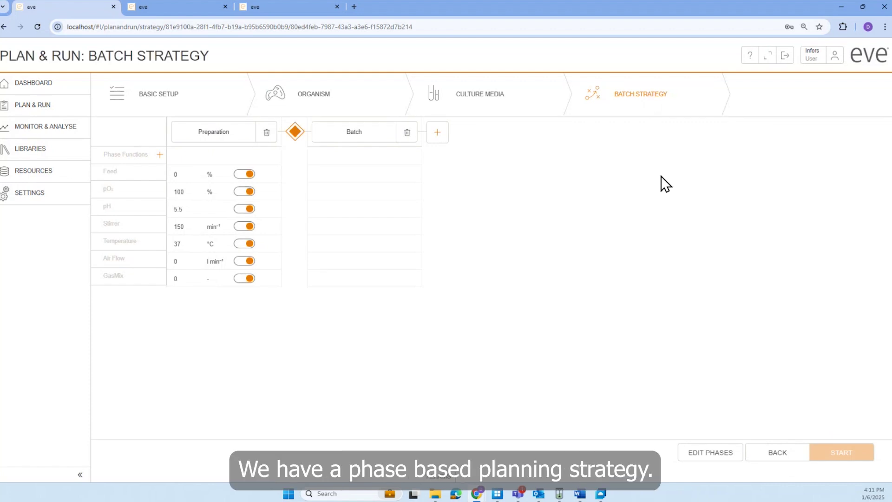
left_click(437, 134)
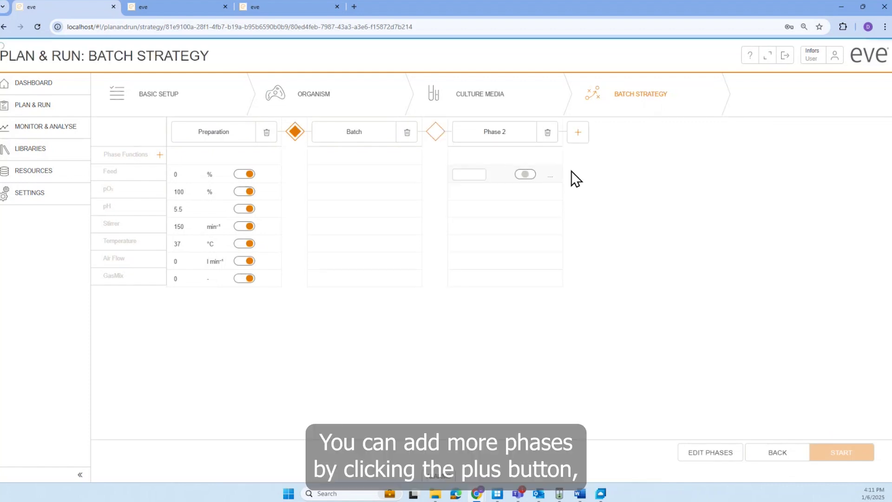
left_click(578, 134)
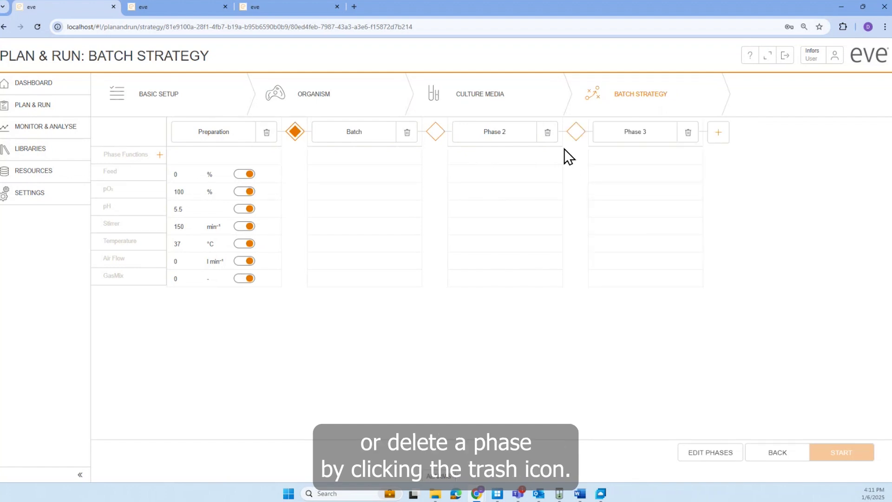
left_click(549, 134)
left_click(532, 93)
left_click(495, 130)
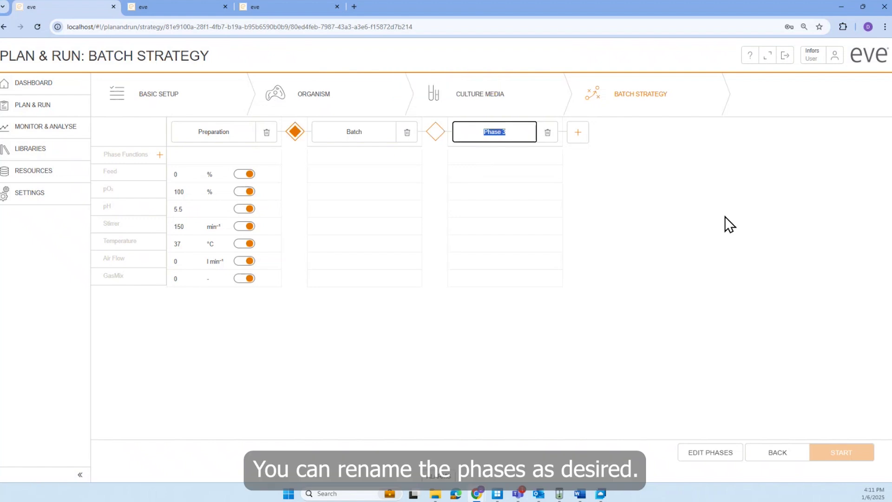
type("Growth")
key("Return")
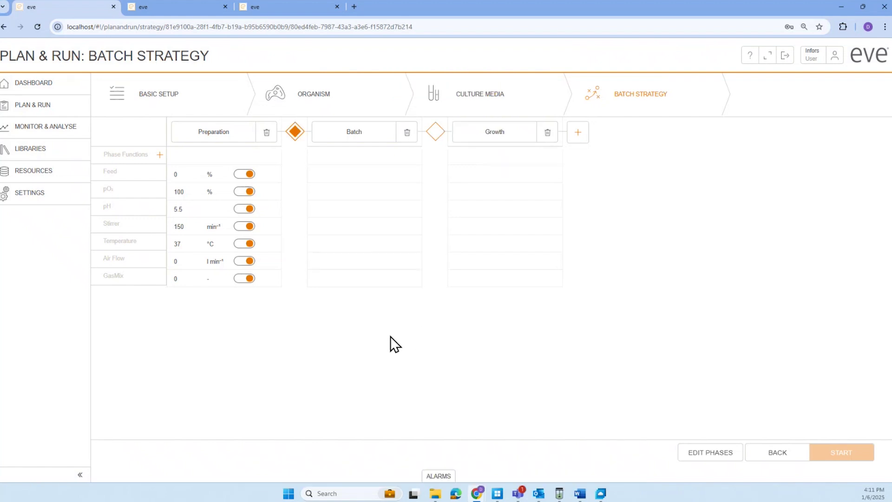
- Set the Batch phase to 50 % pO2 and 20 % feed
left_click(343, 191)
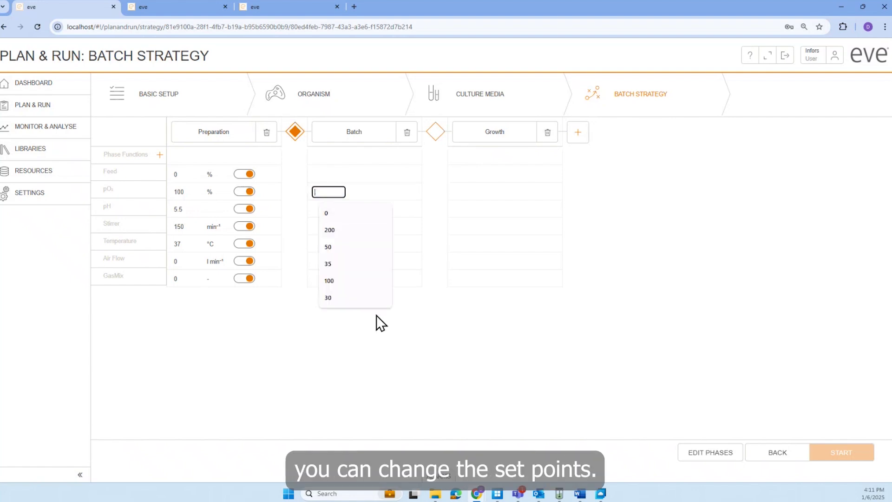
type("50")
key("Return")
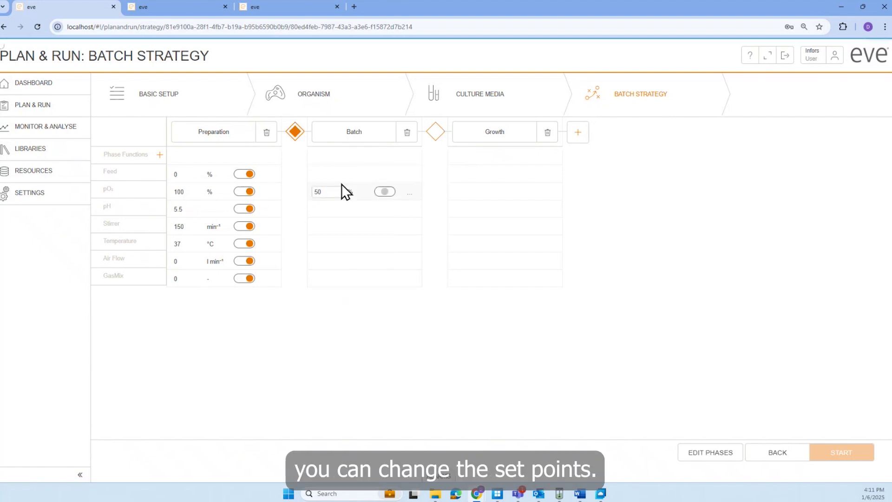
left_click(340, 174)
type("200")
key("Return")
left_click(484, 172)
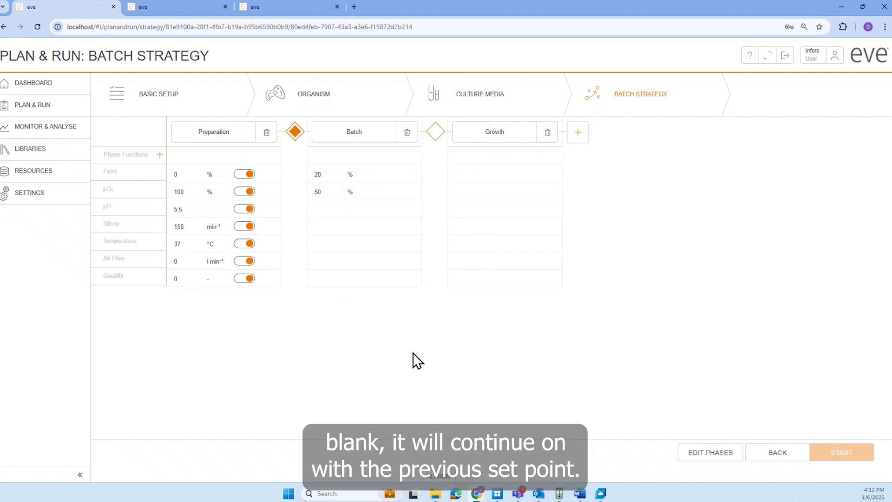
- Turn on Batch stirrer and feed control and turn off Preparation feed control
mouse_move(404, 237)
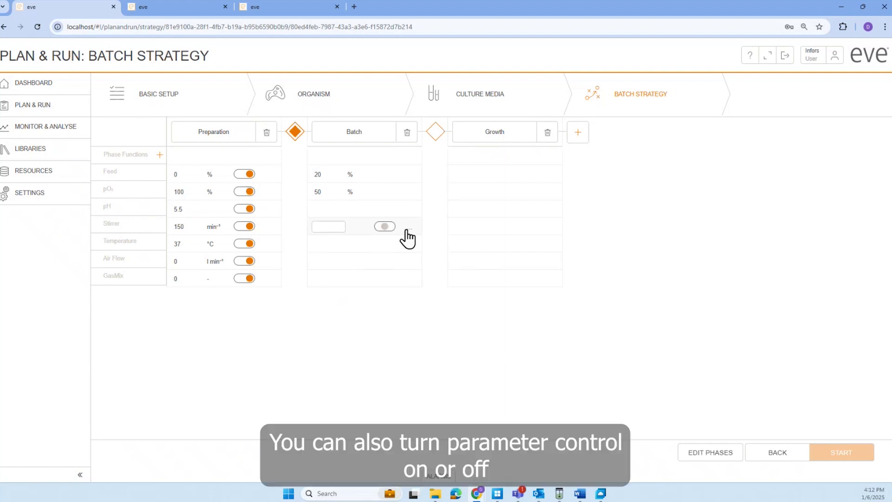
left_click(395, 227)
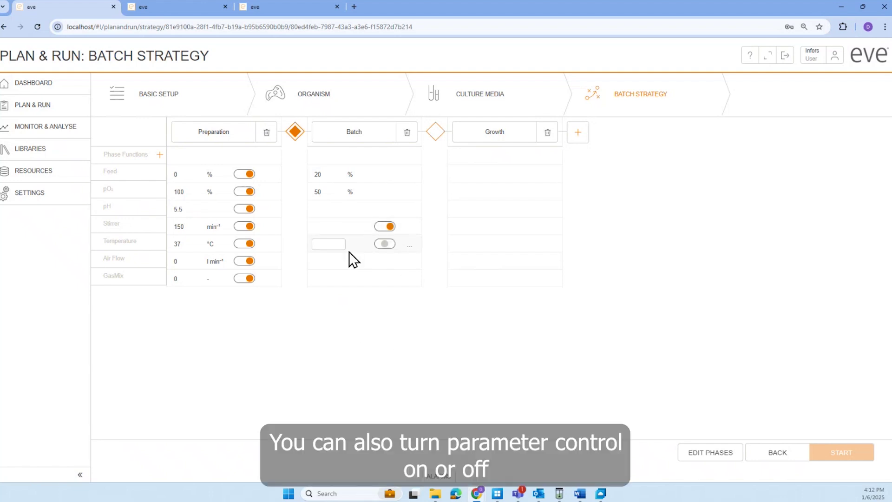
left_click(248, 176)
left_click(390, 175)
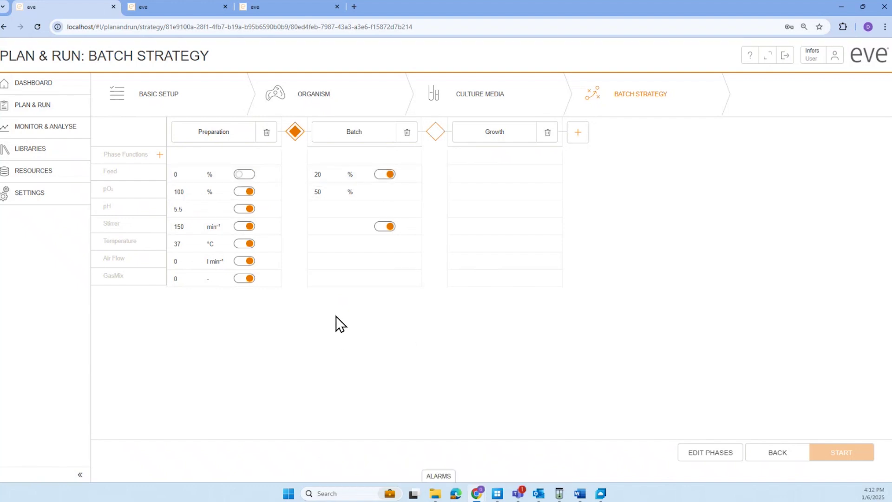
- Set the stirrer to 400 min⁻¹ in Batch and 1000 min⁻¹ in Growth
left_click(325, 226)
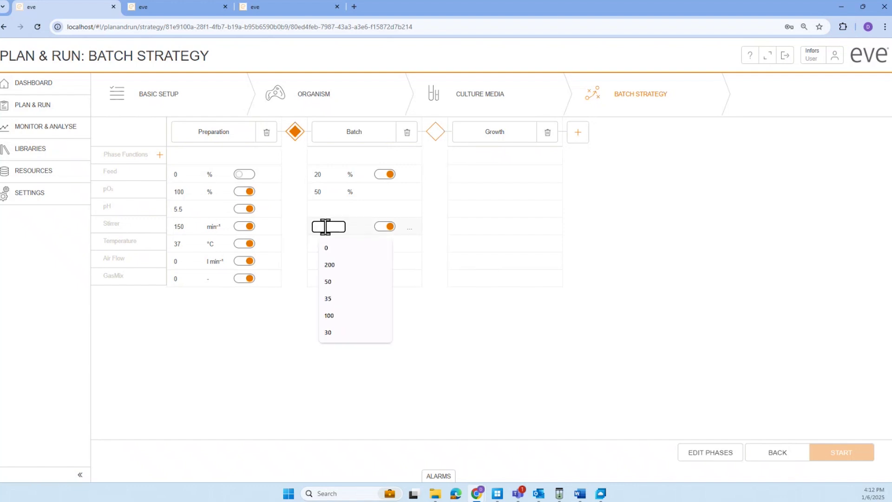
type("400")
left_click(471, 227)
type("1000")
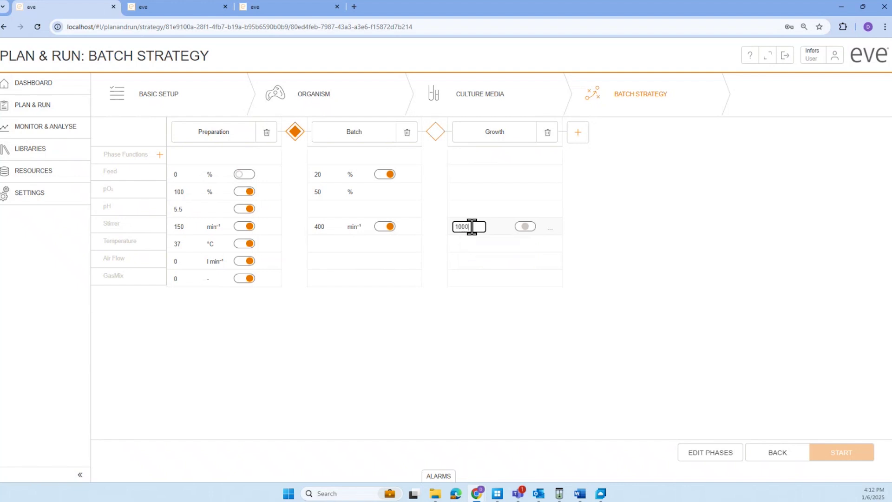
left_click(616, 338)
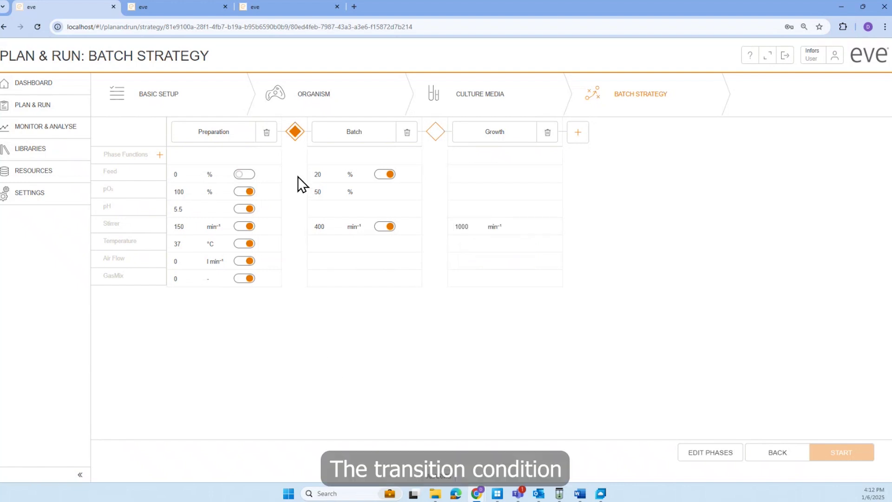
- Keep the Batch Inoculated start and require Batch-to-Growth phase time over 18 hours
left_click(294, 132)
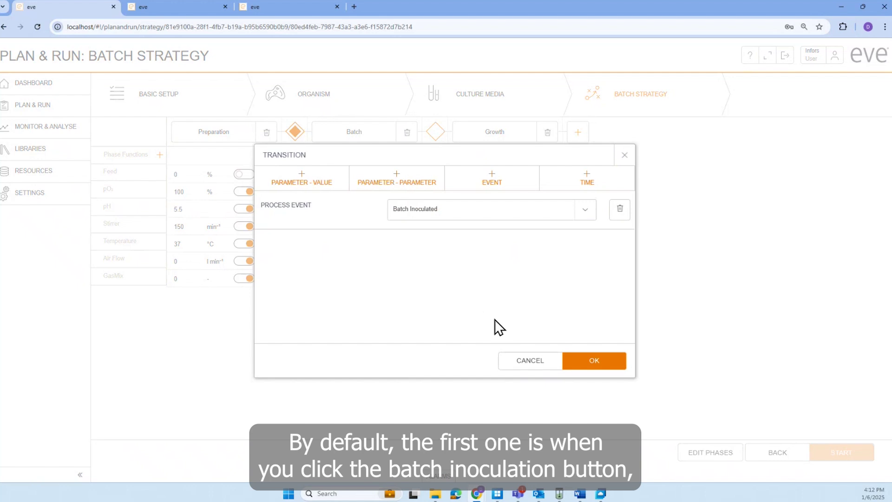
left_click(593, 362)
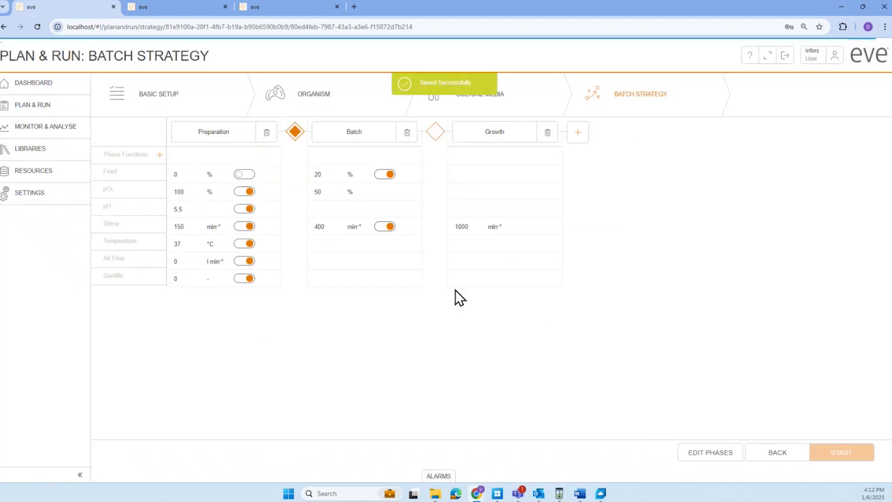
left_click(438, 139)
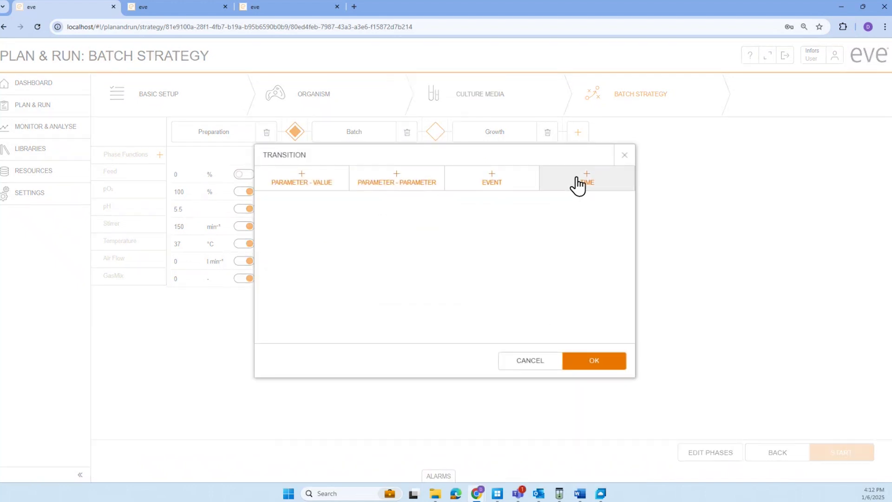
left_click(573, 184)
left_click(527, 218)
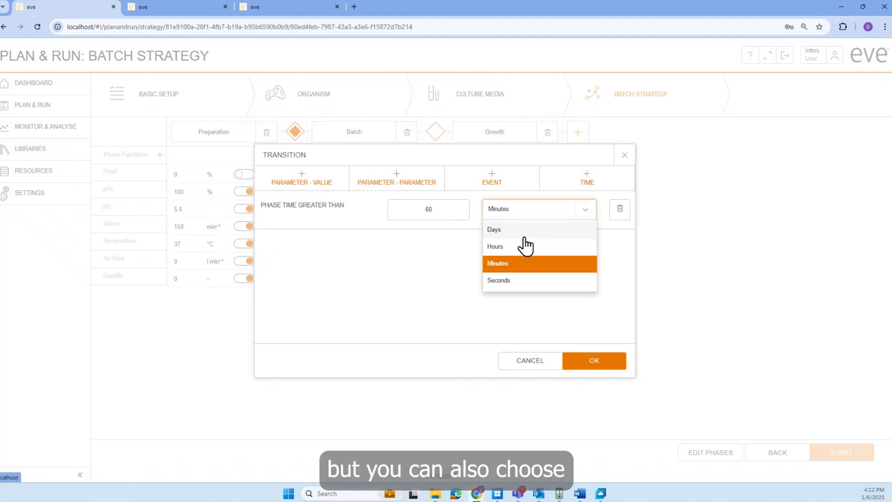
left_click(522, 245)
double_click(441, 215)
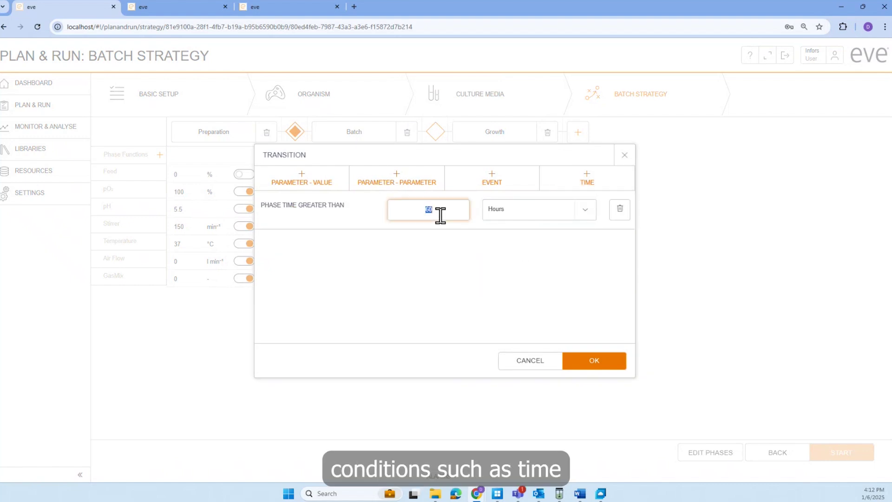
type("18")
- Add an AND condition comparing pO2 with less-than-or-equal
left_click(301, 179)
left_click(366, 249)
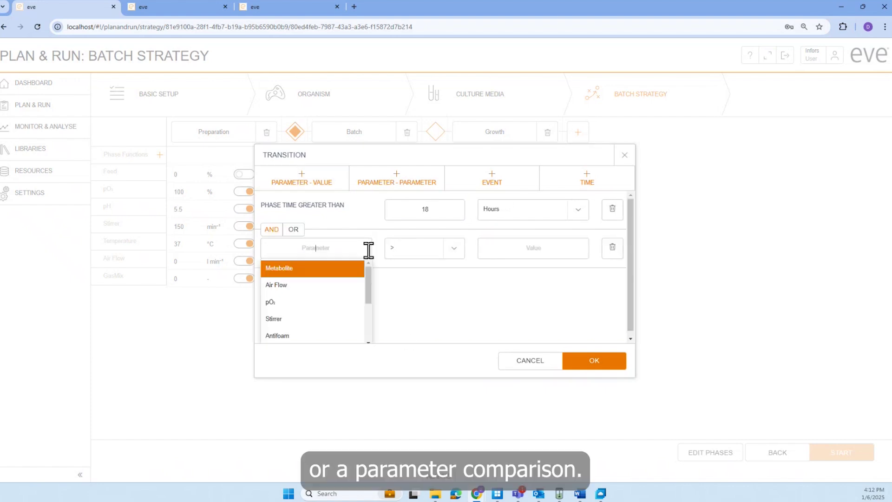
left_click(344, 302)
left_click(455, 250)
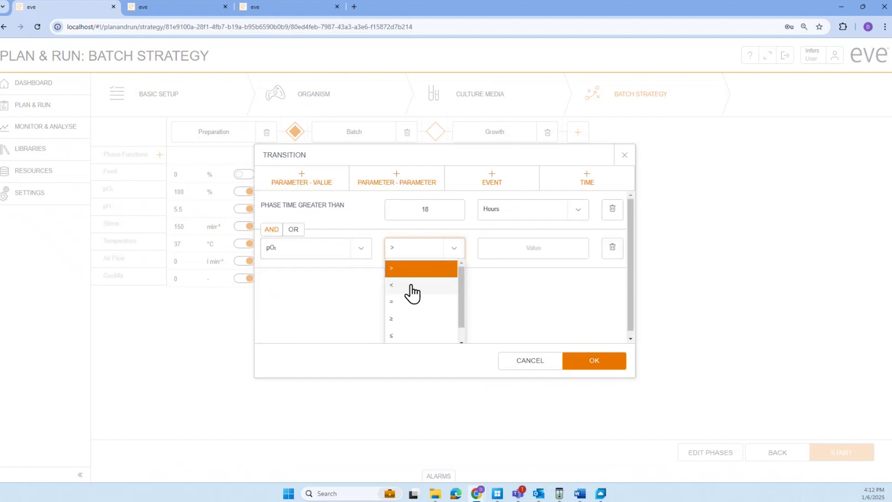
left_click(404, 336)
left_click(529, 246)
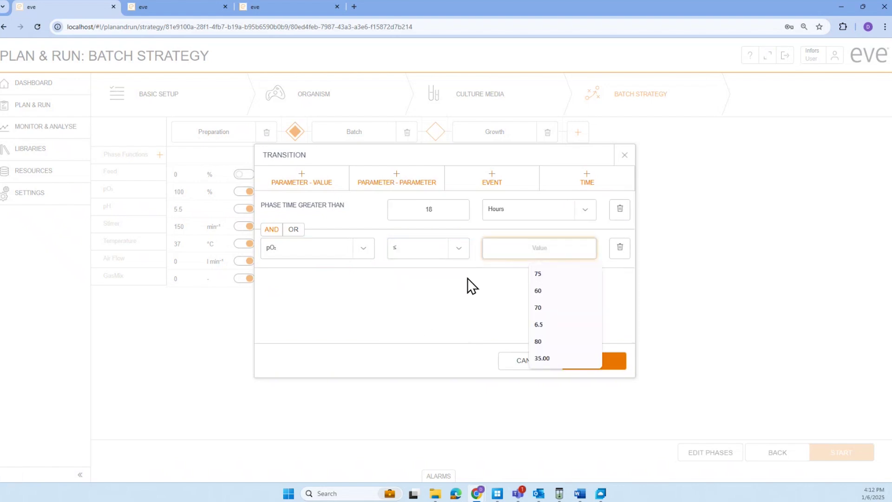
- Save the transition with a pO2 limit of 70 and give the Batch stirrer a Ramp function
type("70")
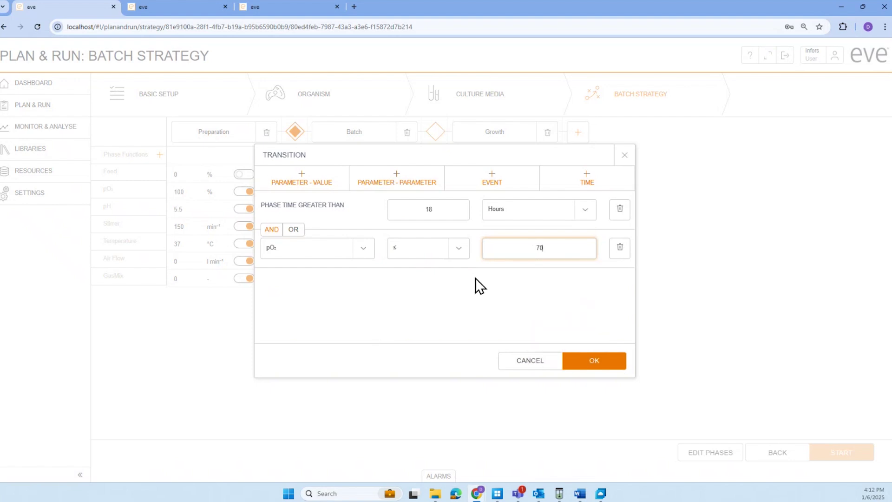
left_click(586, 361)
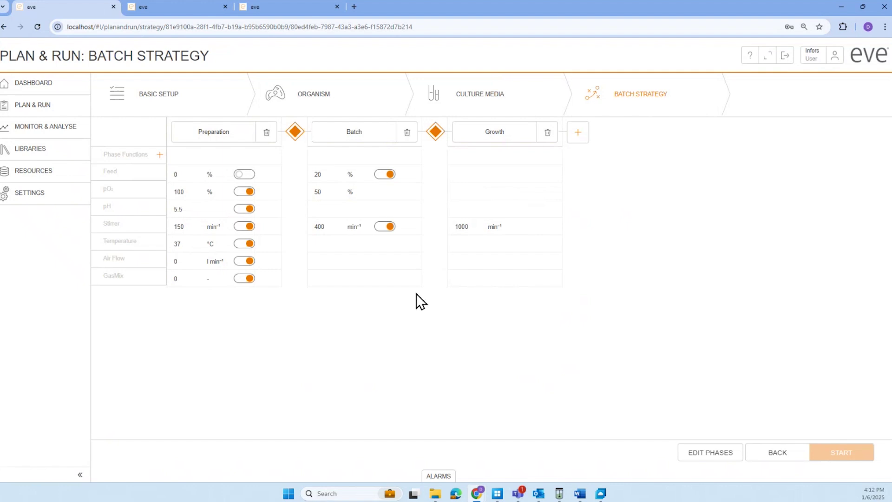
mouse_move(392, 243)
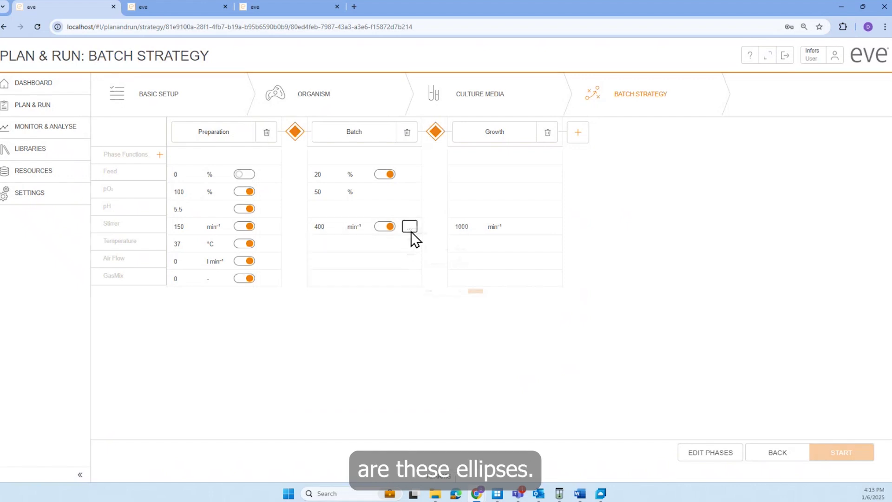
left_click(411, 229)
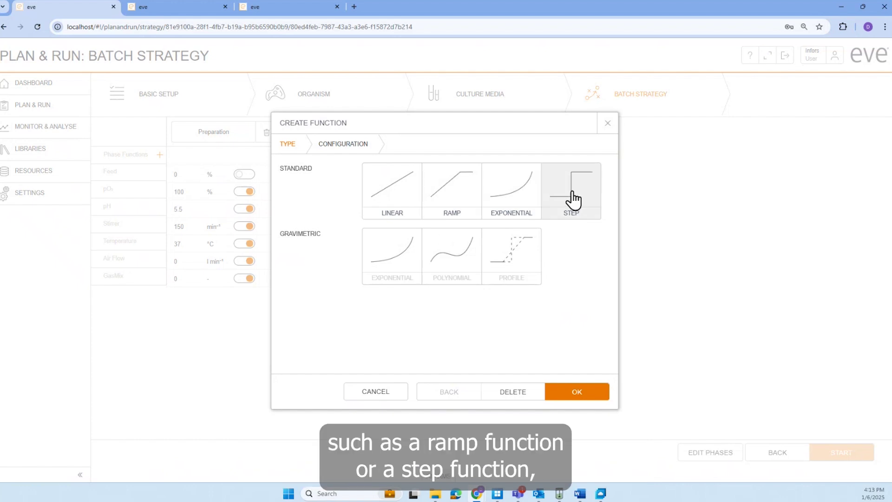
double_click(449, 203)
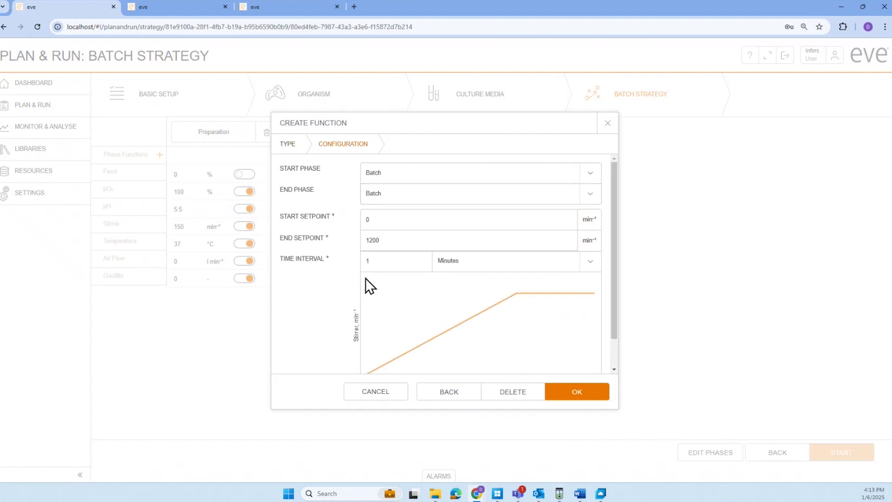
- Set the stirrer ramp to start at 300 min⁻¹ over 15 minutes, from Batch to Growth
double_click(382, 226)
type("300")
left_click(394, 262)
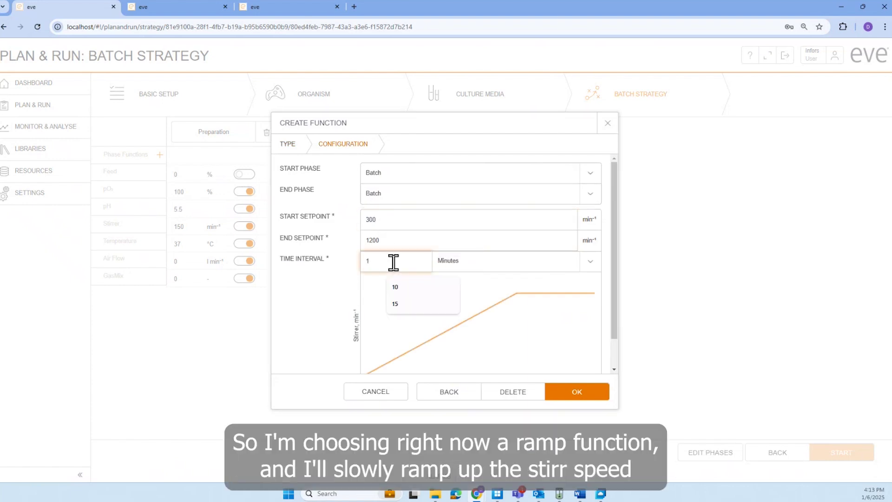
double_click(393, 262)
type("15")
left_click(396, 169)
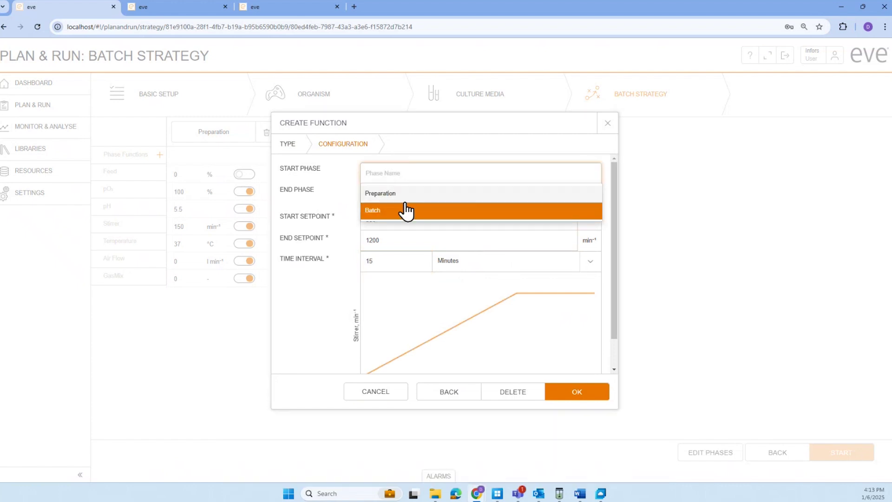
left_click(404, 210)
left_click(415, 201)
left_click(408, 230)
left_click(562, 393)
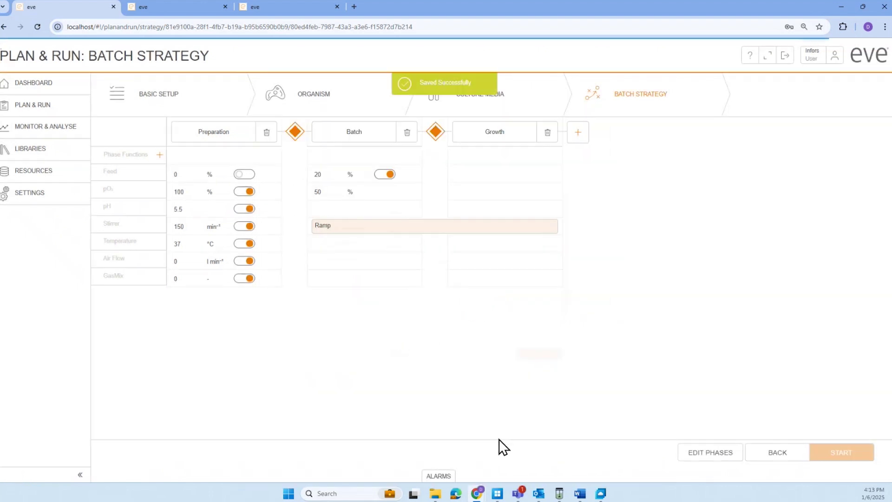
- Create phase function 'Custom Fctn Example' from Preparation to Growth with a '// C#' script
left_click(394, 228)
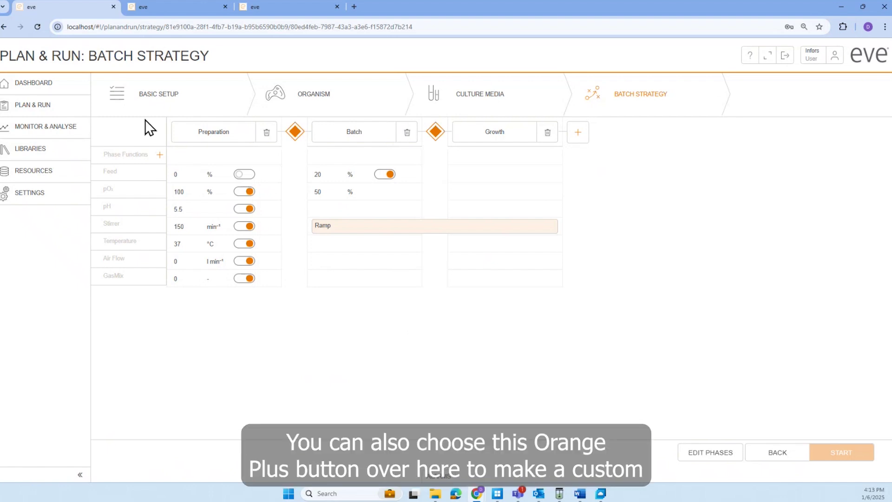
left_click(160, 156)
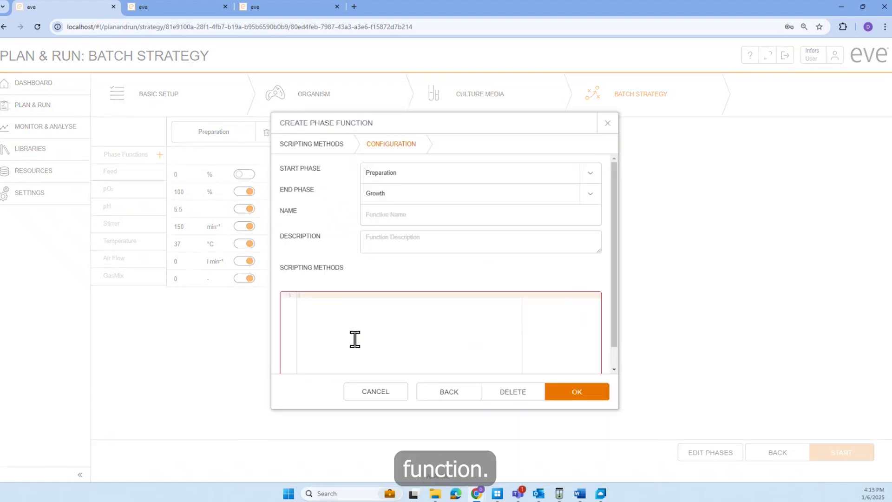
left_click(398, 173)
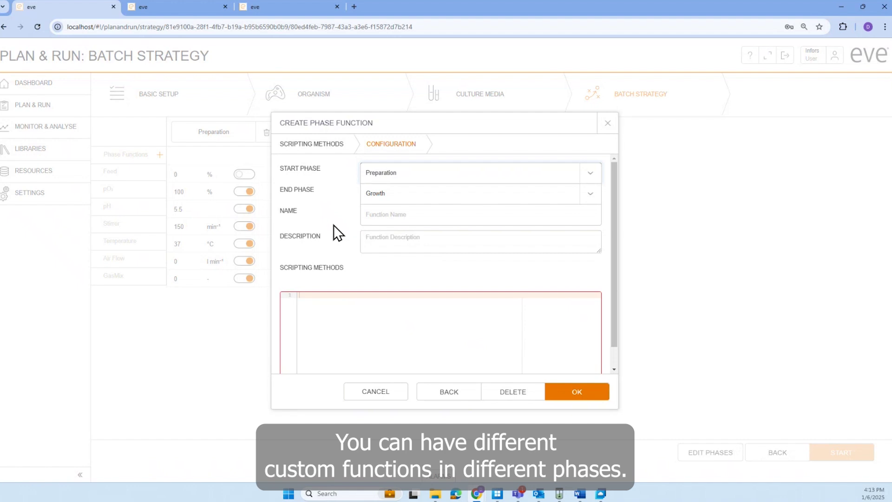
left_click(386, 211)
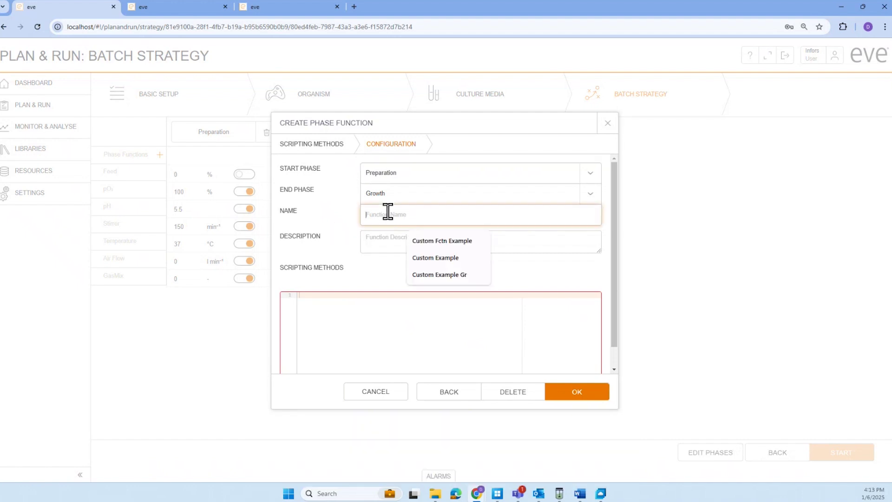
left_click(448, 241)
left_click(378, 239)
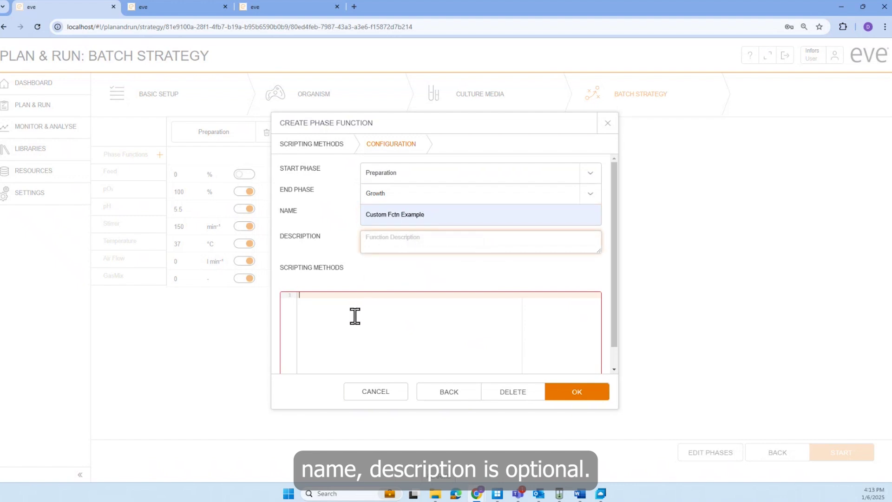
type("// ")
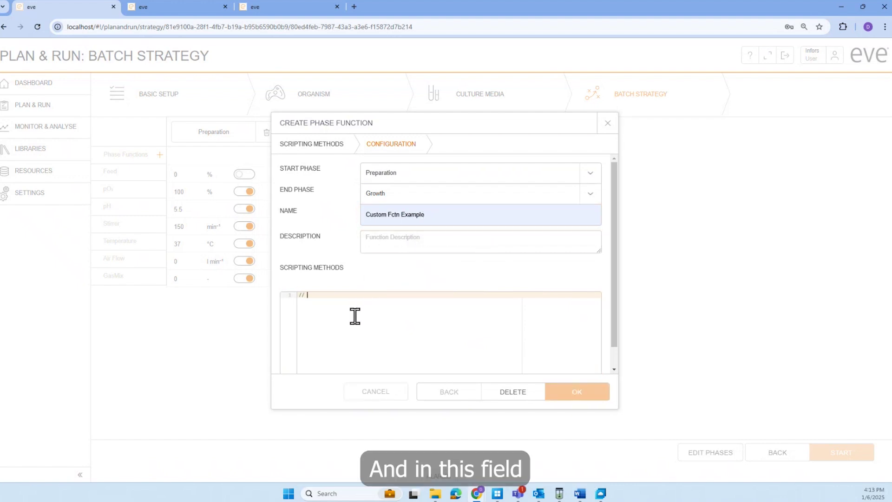
type("C#")
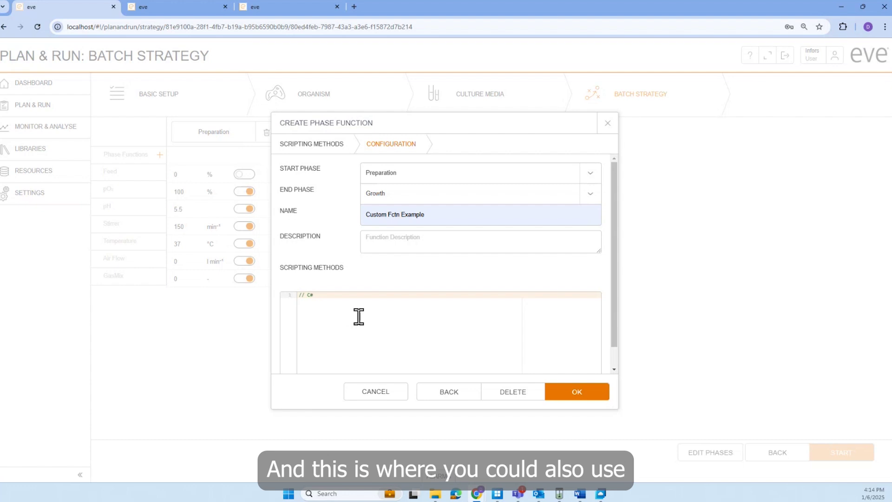
left_click(568, 392)
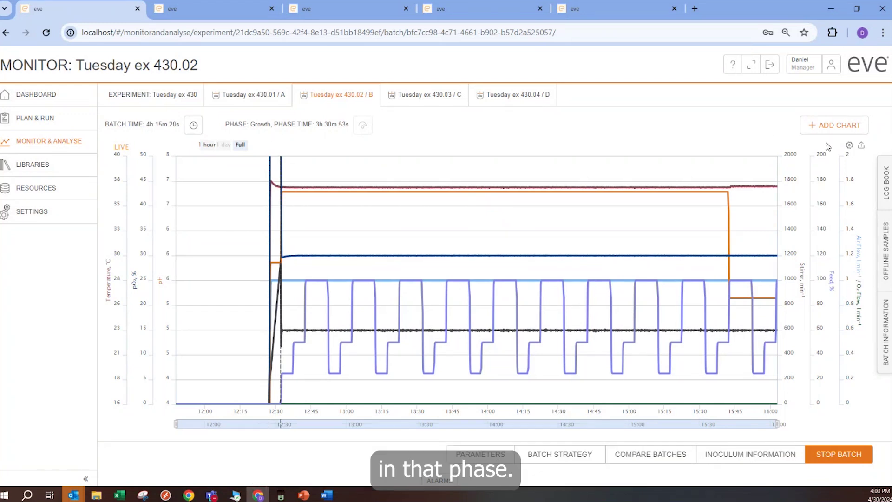
- Review the axis assignments and pH trace, keeping the line marker and colour #E97400
left_click(848, 145)
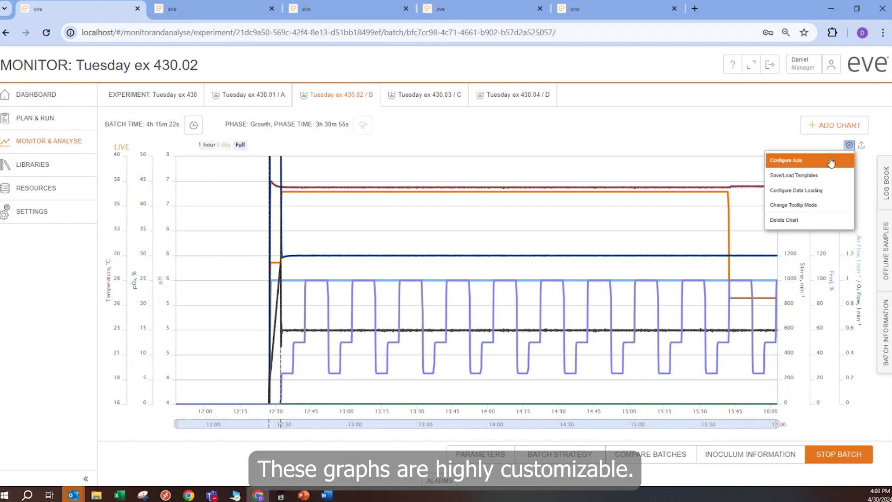
left_click(831, 162)
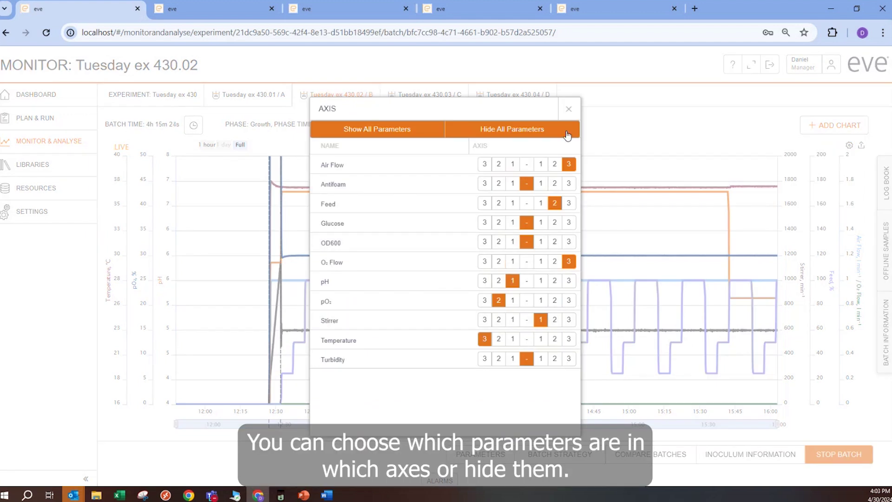
left_click(570, 111)
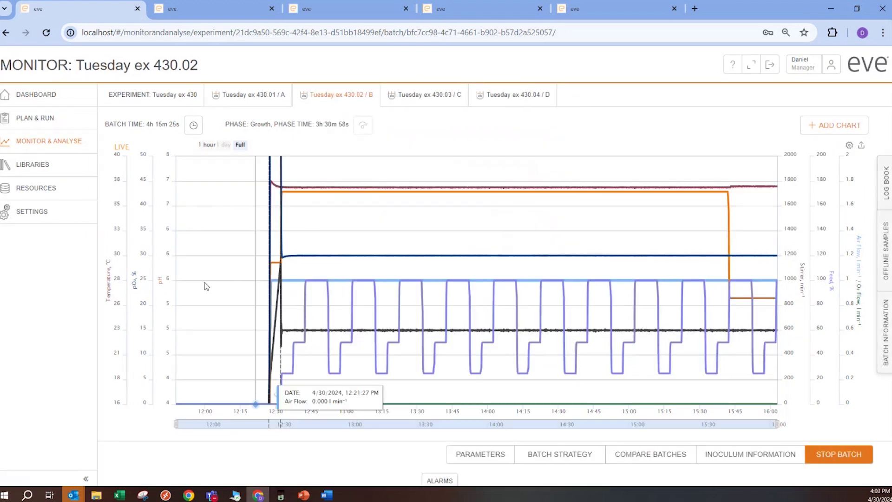
left_click(159, 280)
left_click(511, 287)
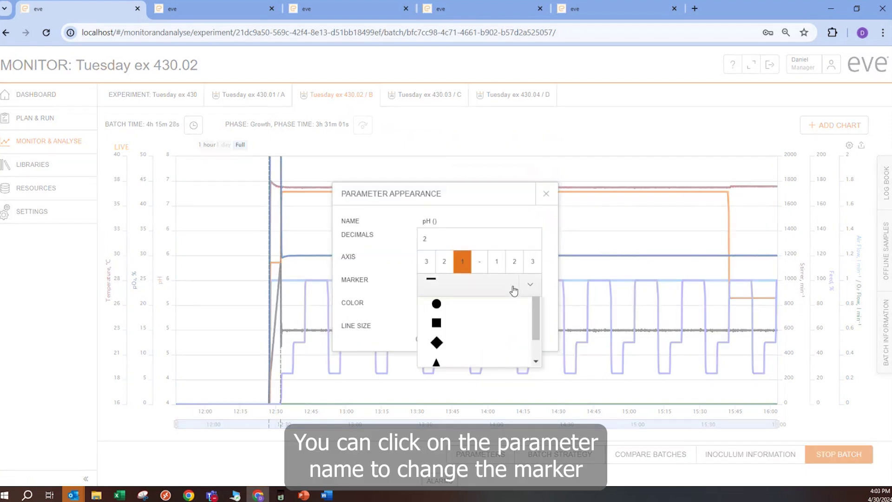
left_click(518, 304)
left_click(519, 310)
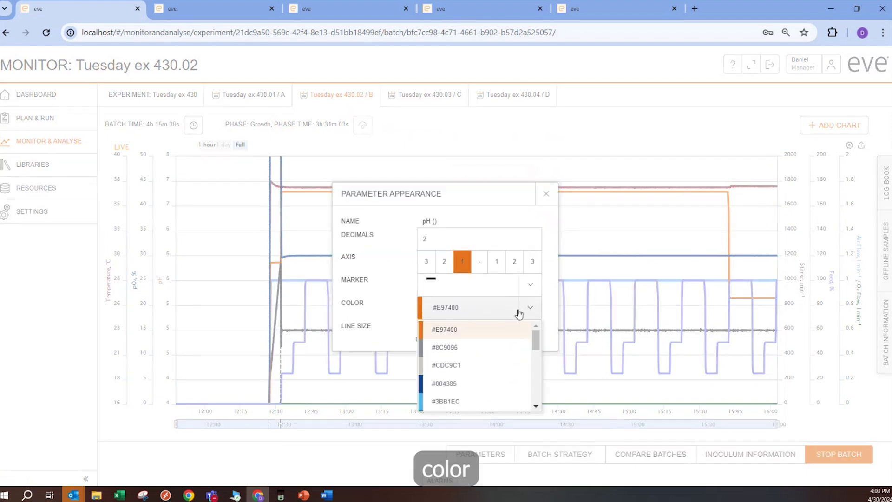
left_click(521, 312)
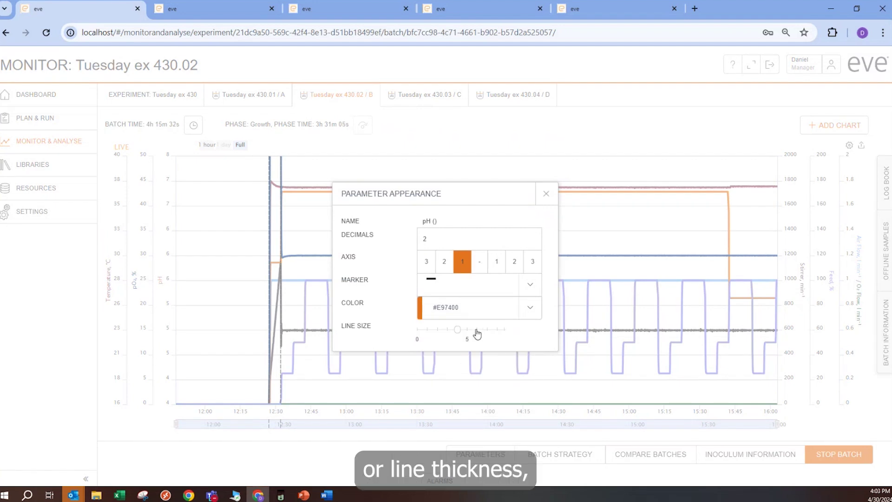
left_click(546, 194)
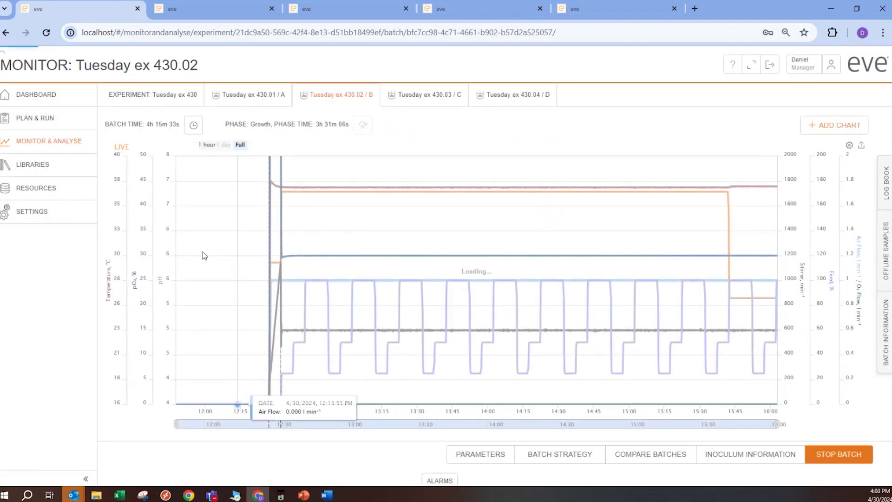
- Keep the pH axis at 4–7.5, zoom in after 12:30, and show elapsed batch time
left_click(168, 259)
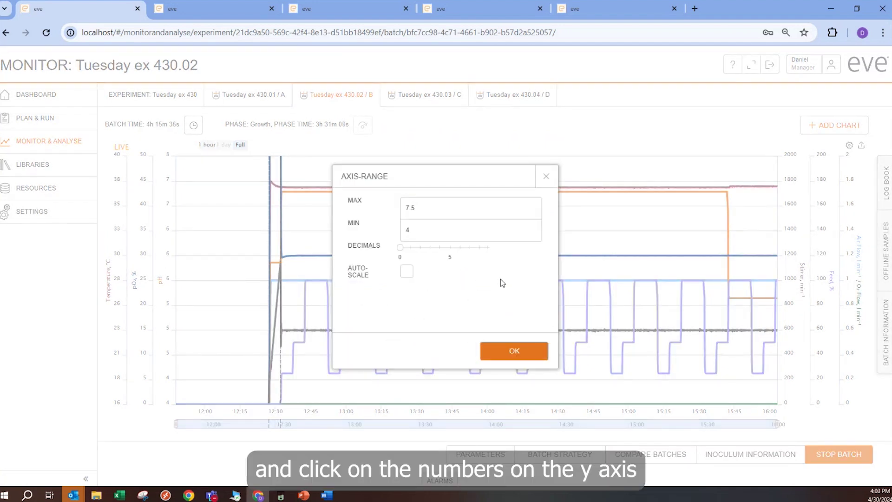
left_click(519, 354)
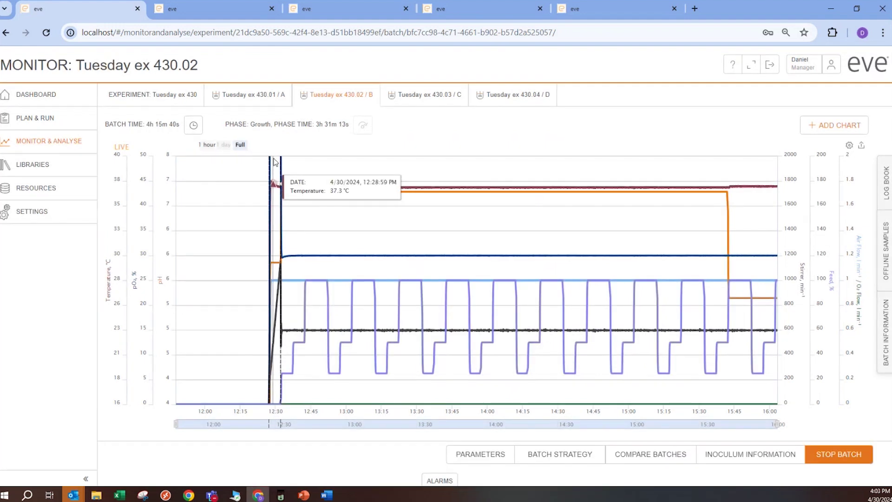
left_click_drag(280, 171, 599, 428)
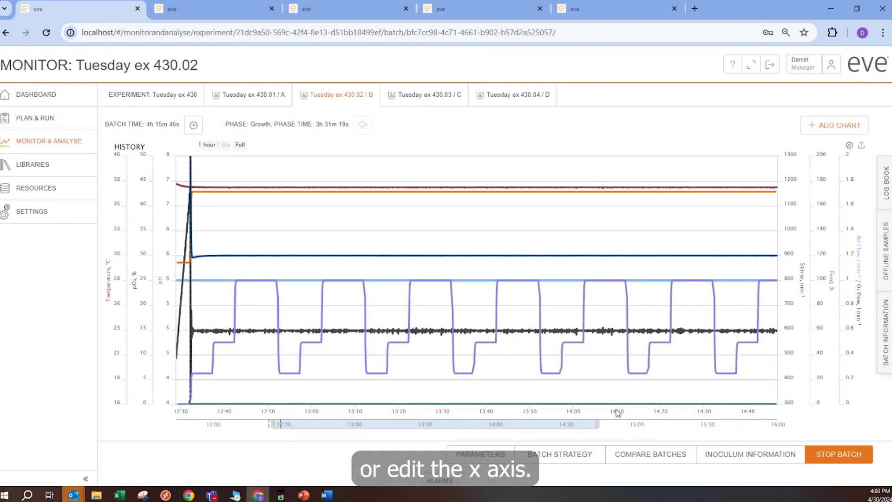
left_click(617, 413)
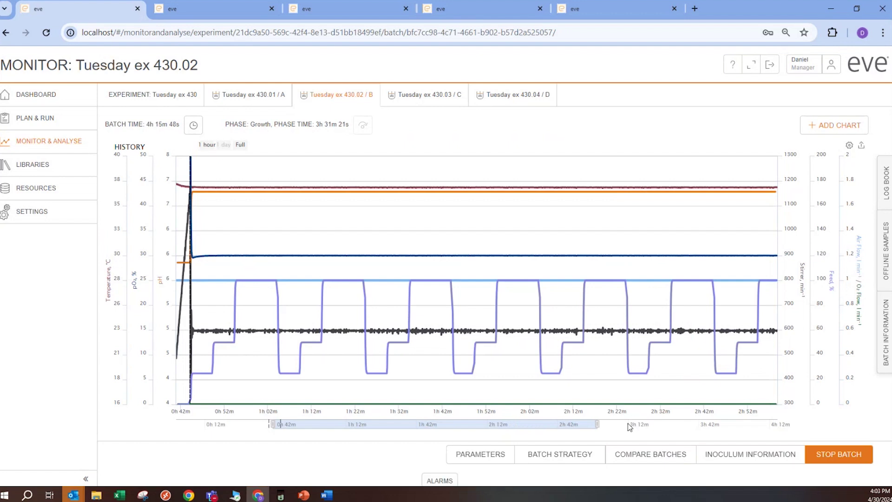
left_click(479, 455)
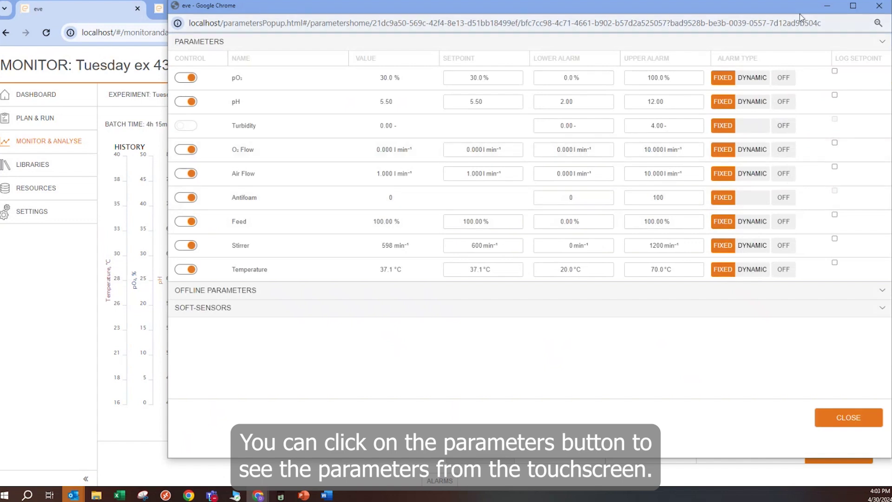
left_click_drag(793, 12, 683, 32)
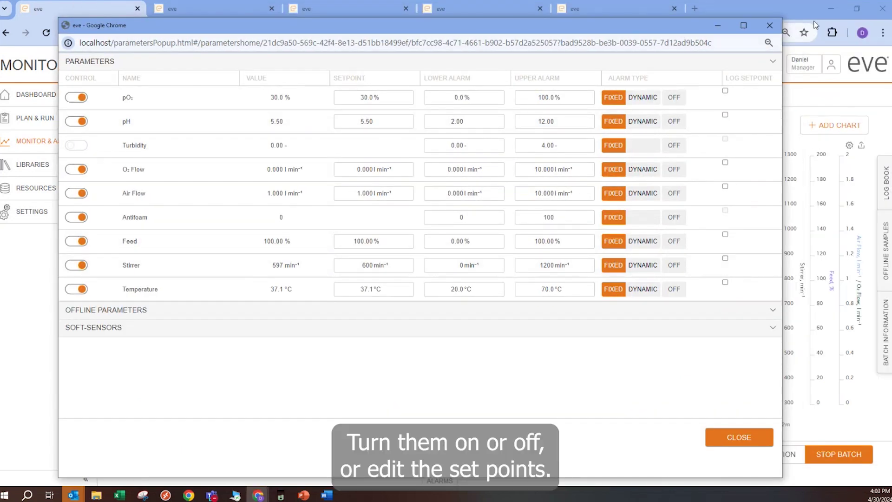
left_click(770, 25)
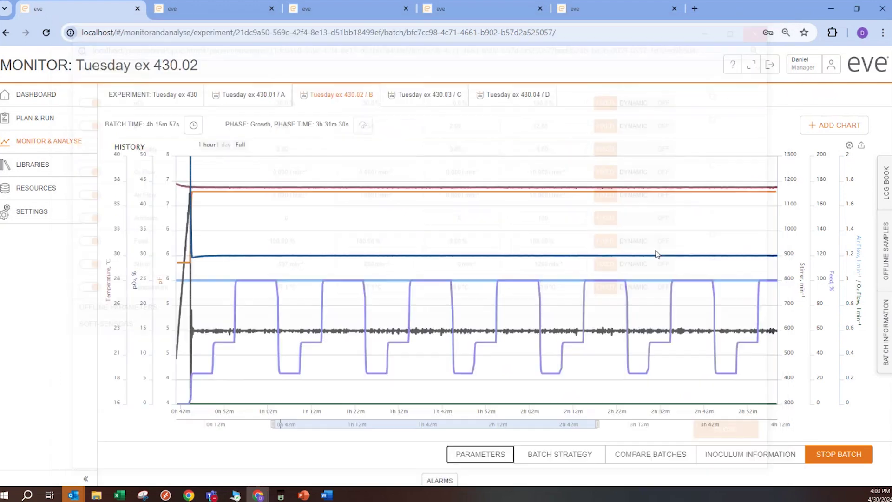
left_click(556, 458)
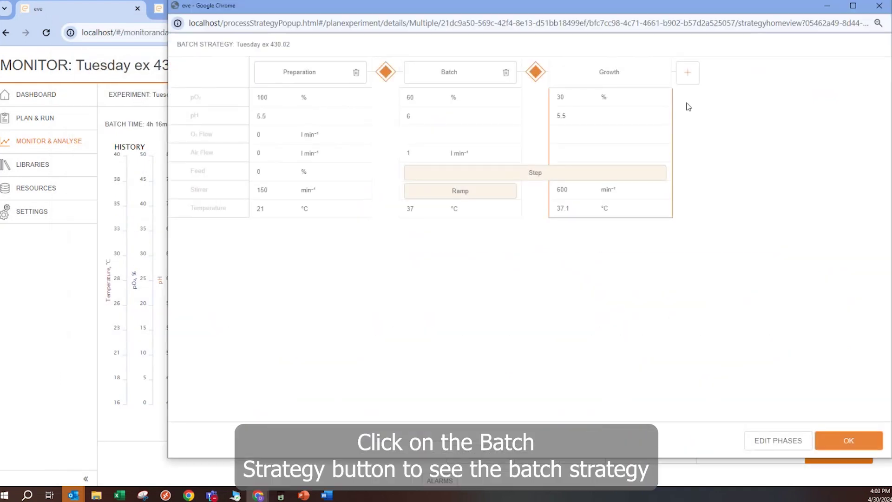
left_click(691, 74)
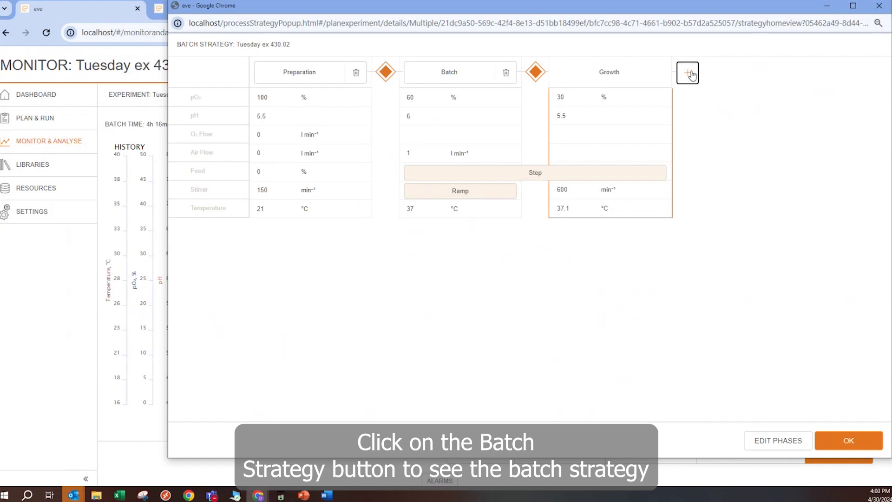
left_click(885, 6)
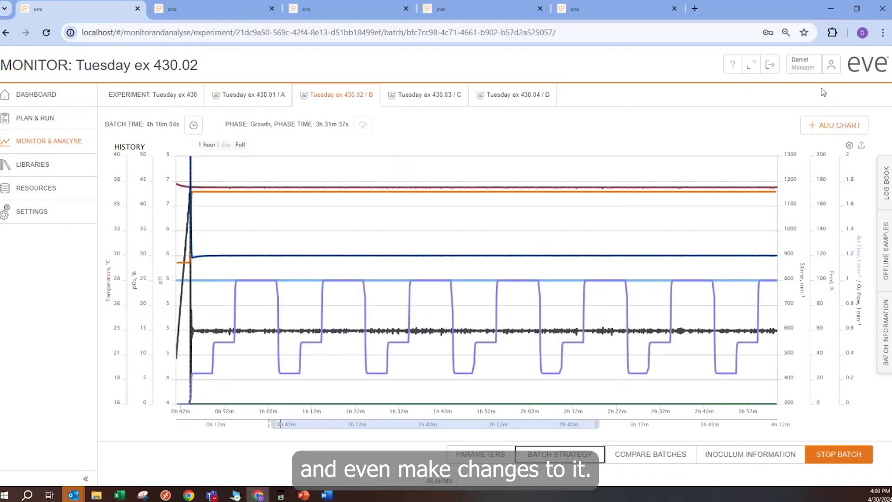
left_click(677, 458)
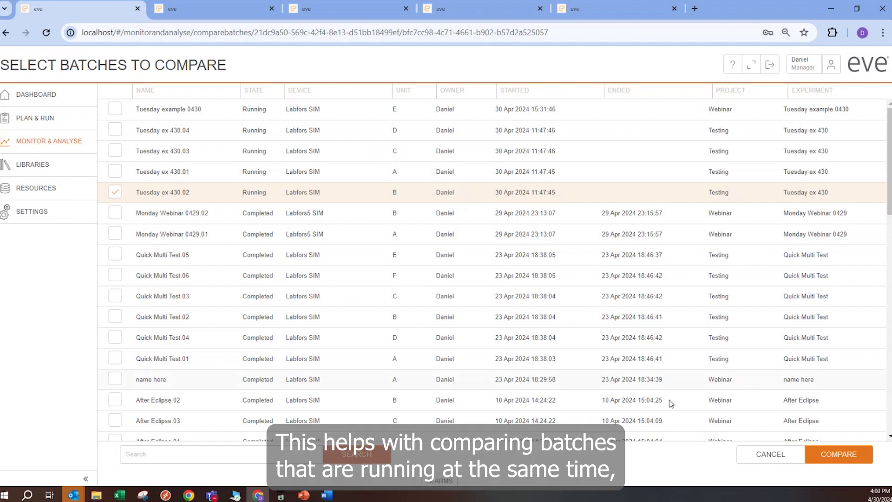
left_click(784, 457)
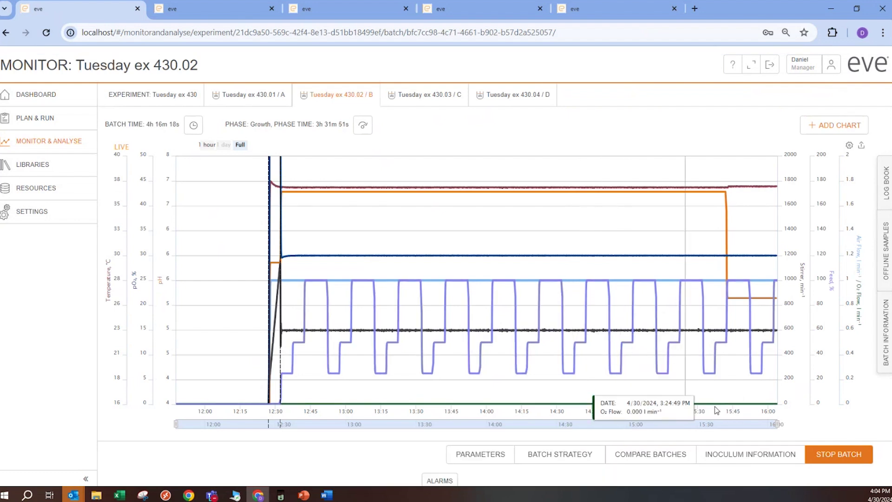
left_click(749, 457)
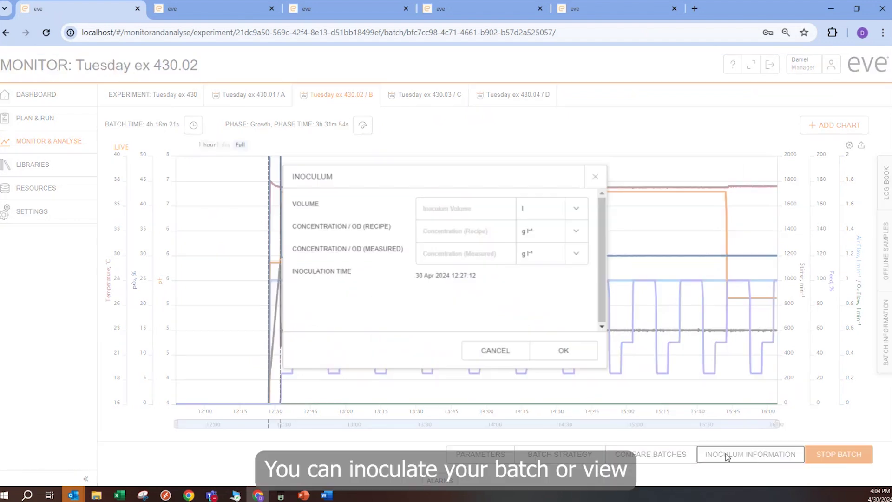
left_click(496, 352)
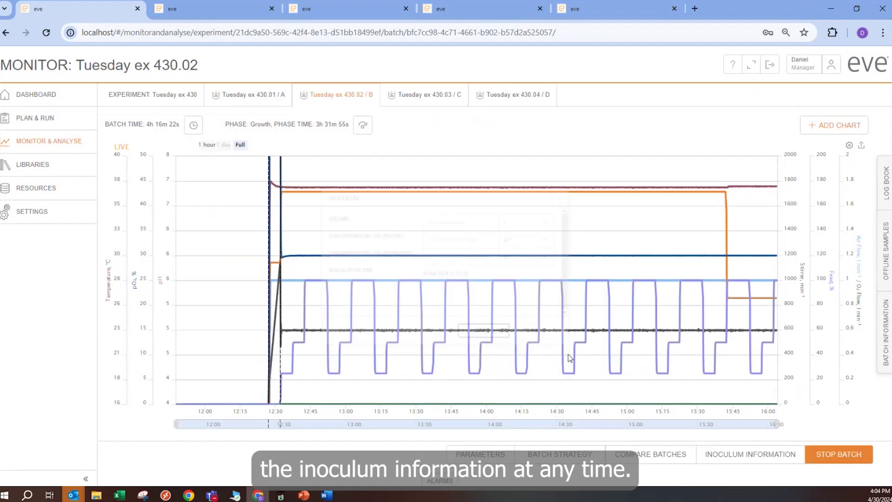
- Write and submit a new note in the Tuesday ex 430.02 log book
left_click(887, 195)
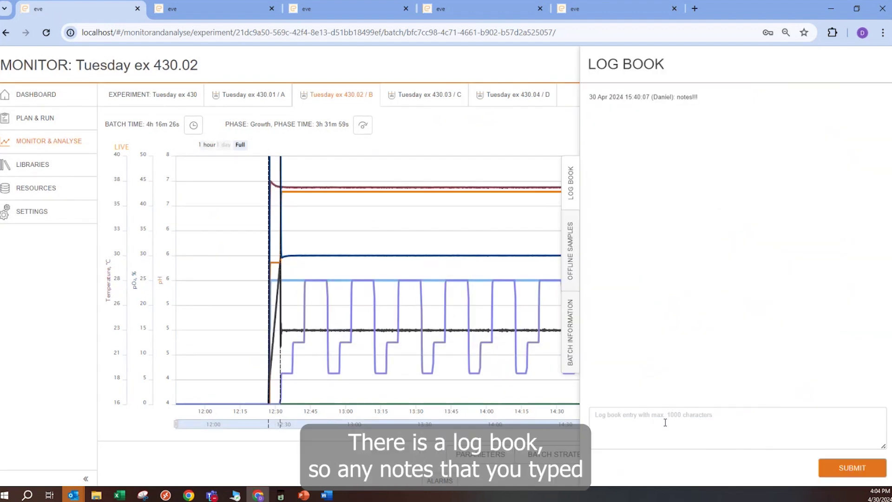
left_click(665, 422)
type("...")
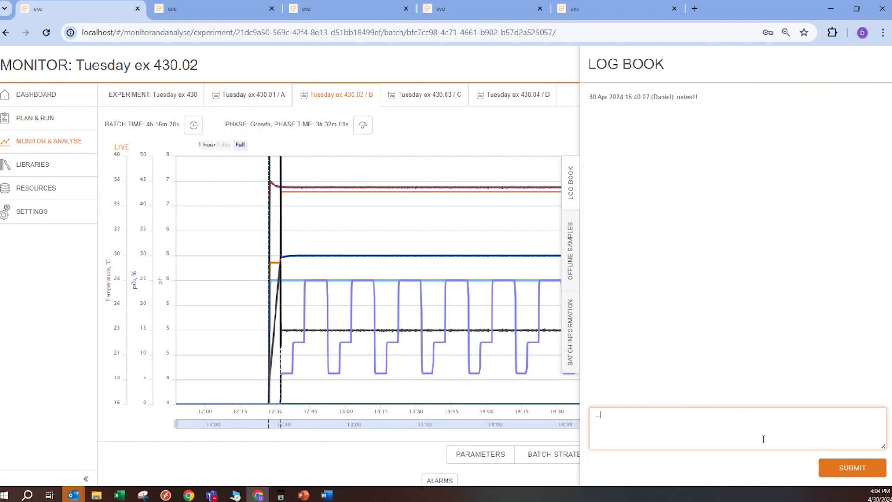
left_click(852, 467)
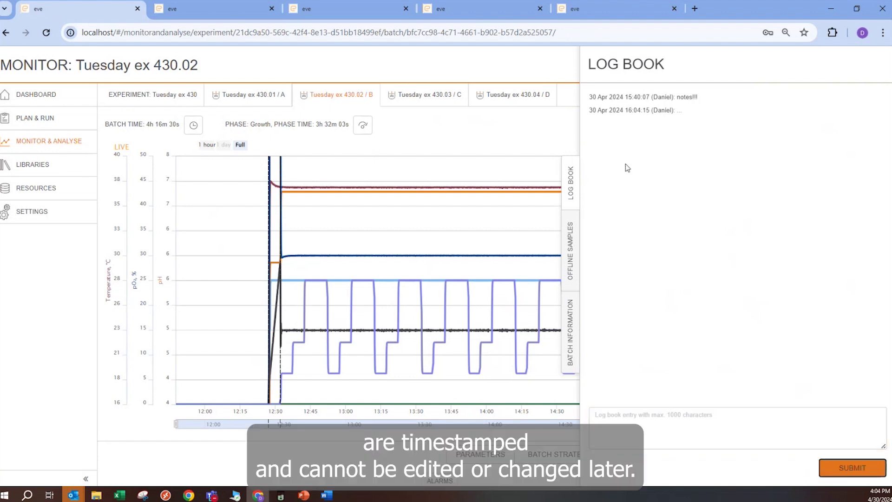
- Add offline sample 2 with a 4.5 ml volume, then close the Offline Samples panel
left_click(571, 251)
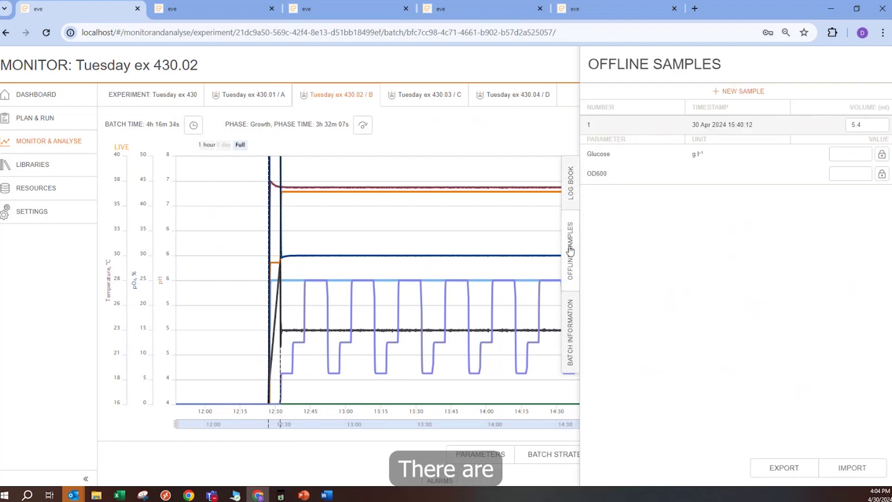
left_click(729, 93)
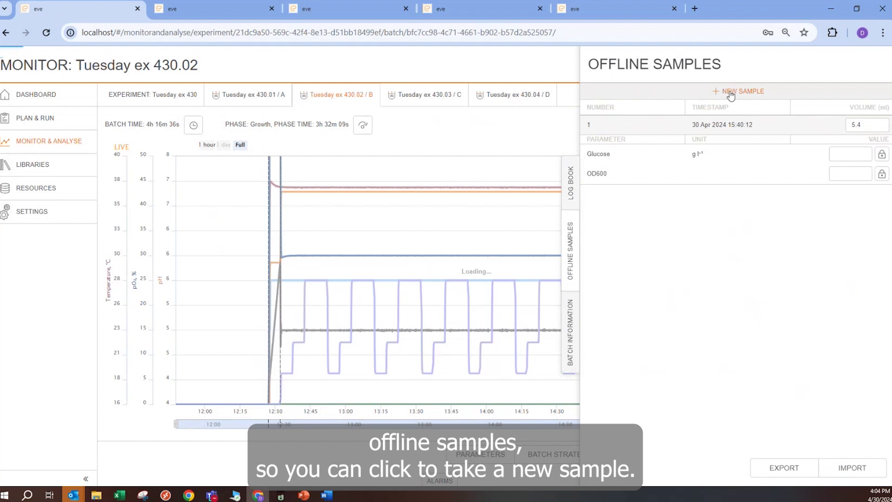
left_click(851, 125)
type("4.5")
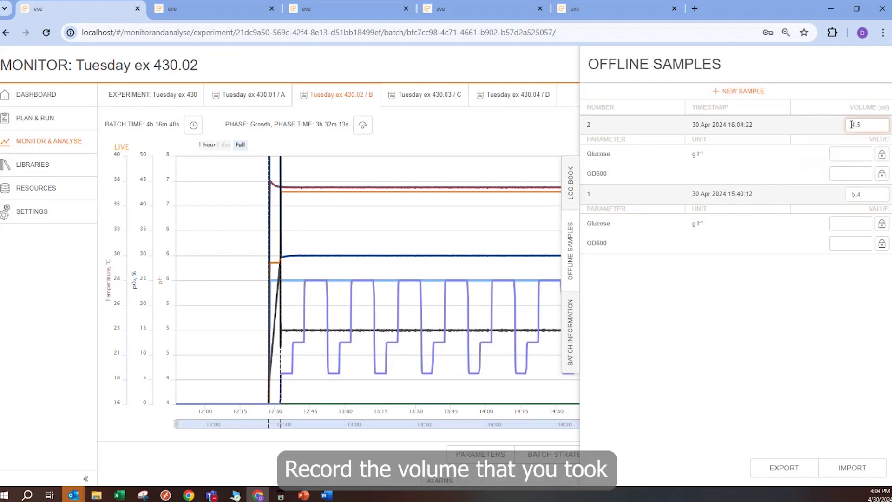
left_click(572, 260)
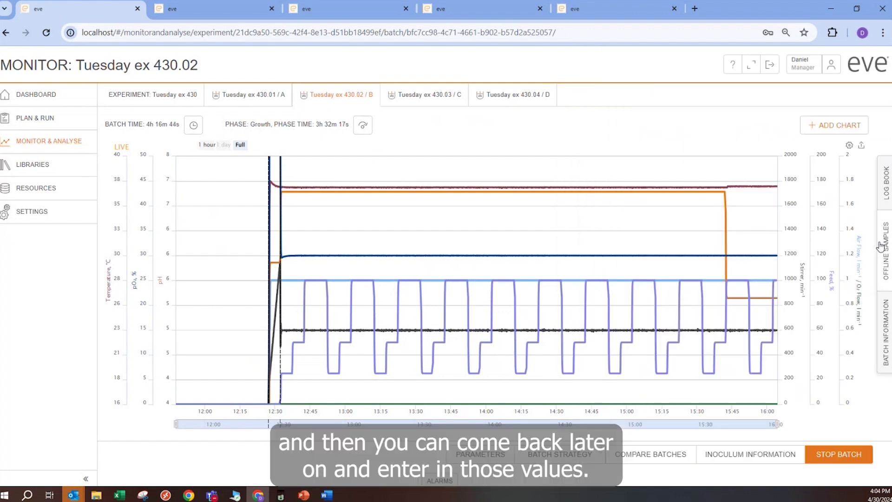
left_click(883, 251)
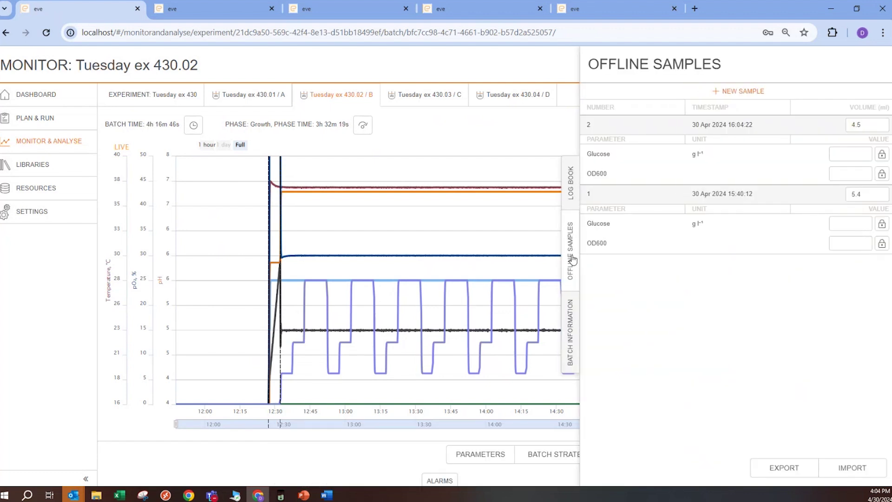
left_click(573, 259)
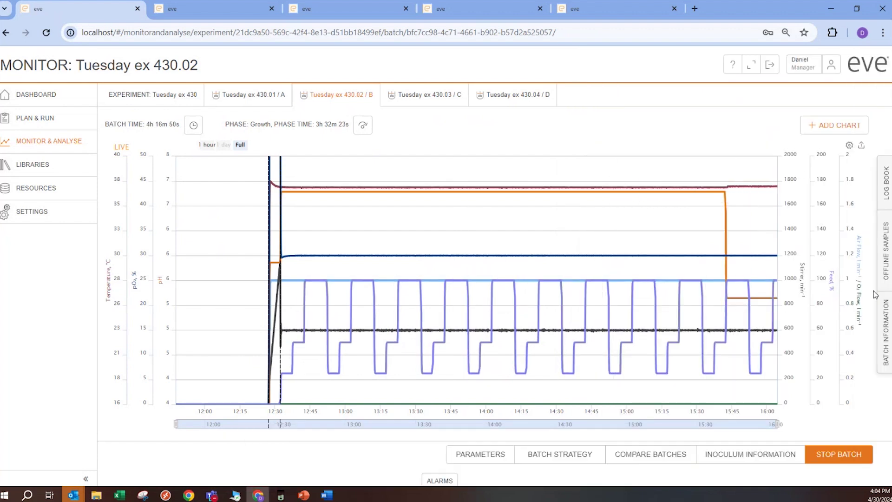
- Open and close the Batch Information panel for Tuesday ex 430.02
left_click(884, 358)
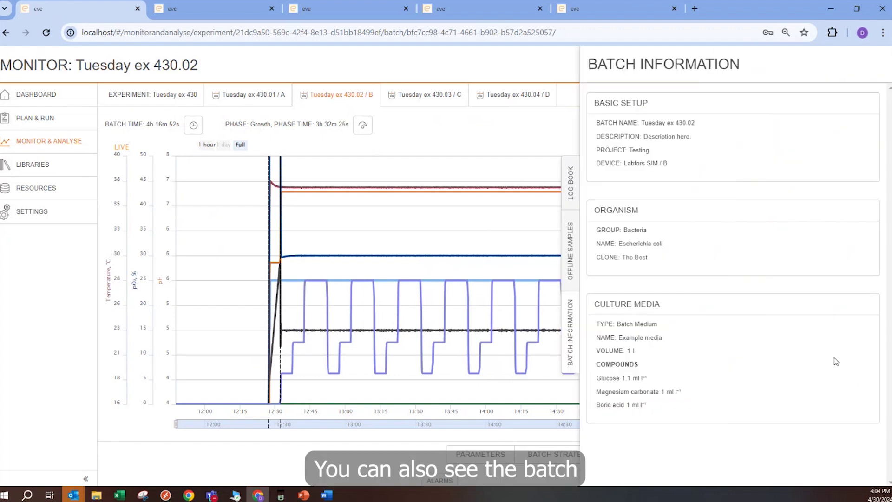
left_click(574, 340)
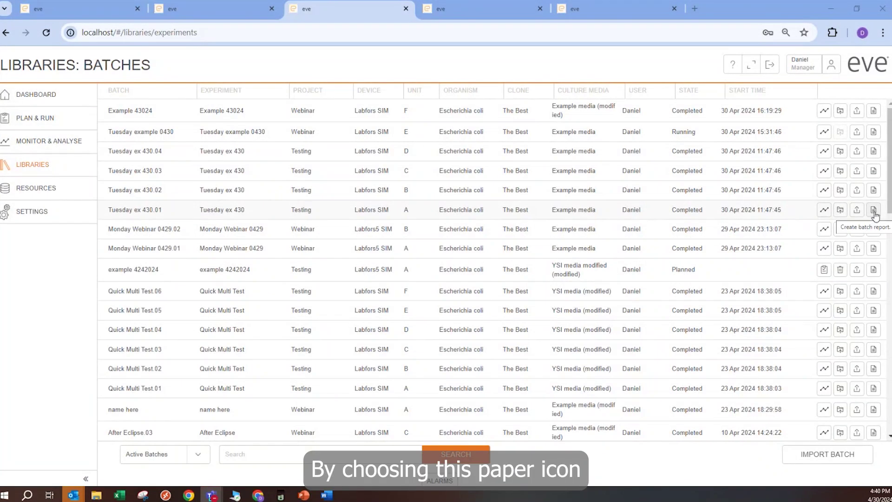
- Start a Tuesday ex 430 report with batch 430.02, leaving out audit trail and alarms
left_click(874, 213)
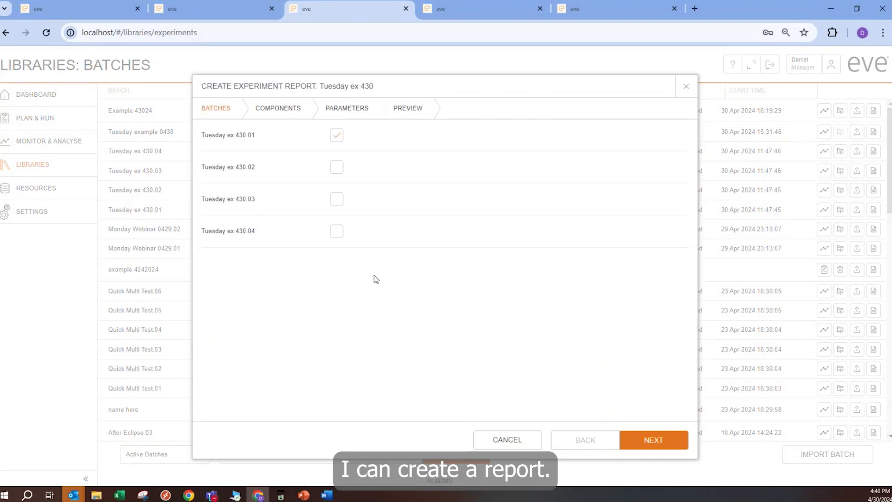
left_click(338, 171)
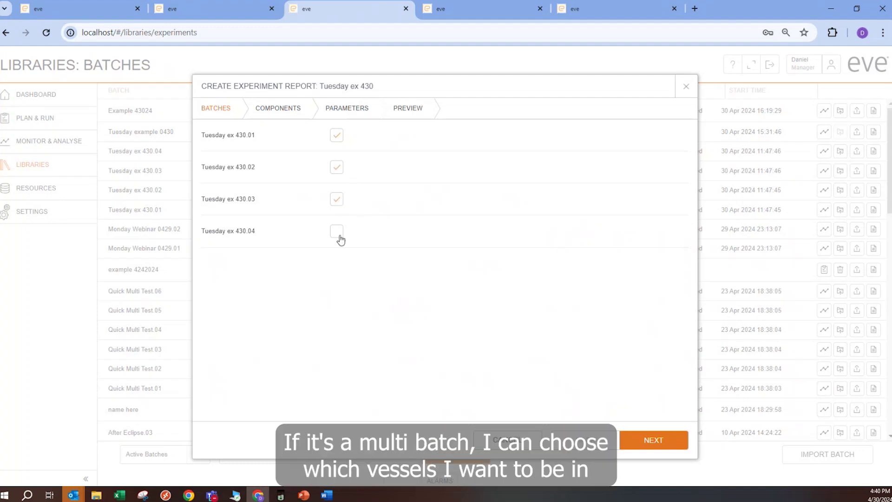
left_click(275, 110)
left_click(339, 327)
left_click(339, 297)
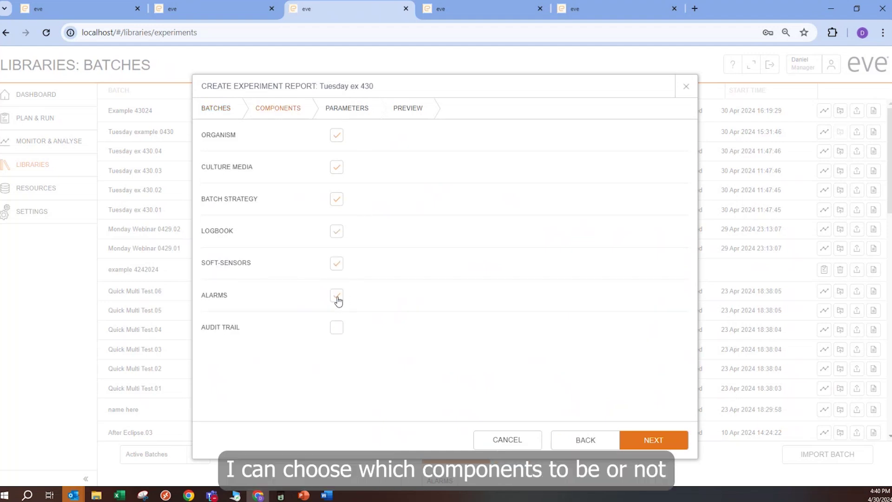
- Exclude all Antifoam data, keep Temperature data points at None, and generate the preview
left_click(349, 111)
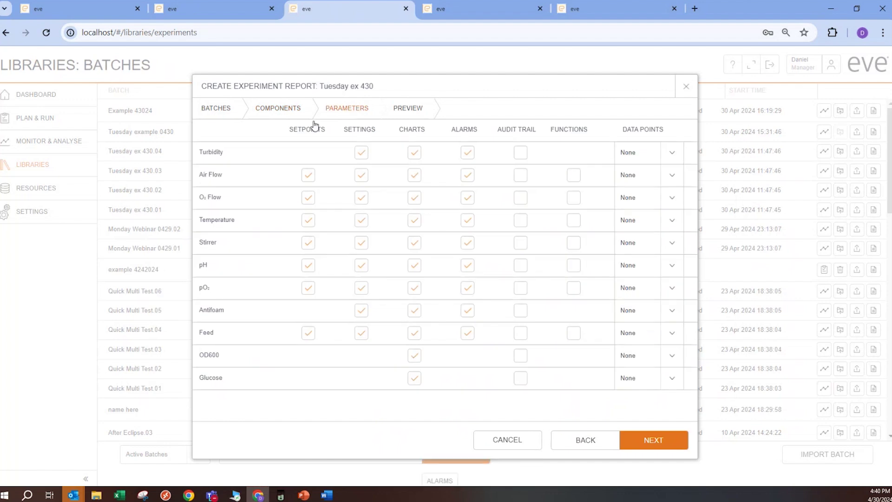
double_click(208, 316)
left_click(673, 221)
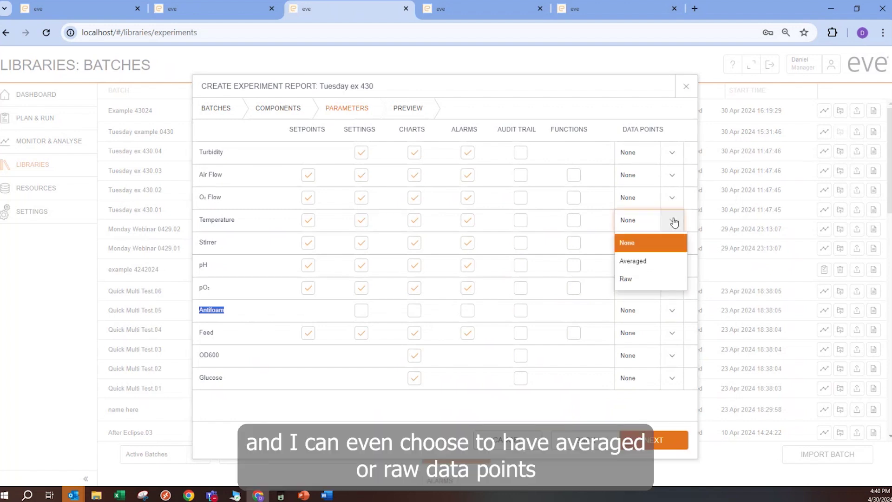
left_click(672, 220)
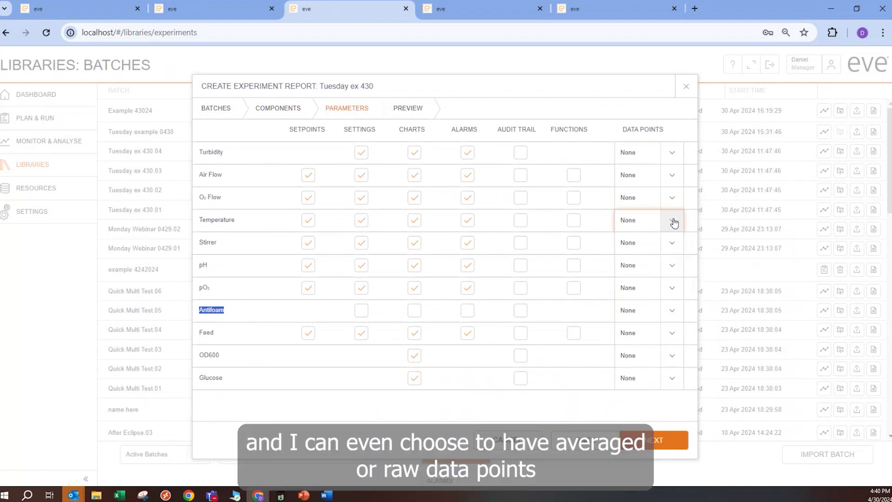
left_click(409, 109)
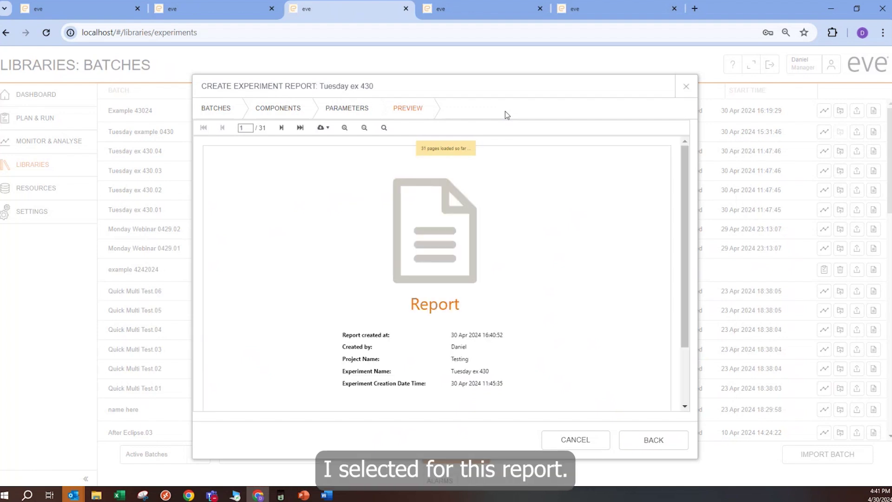
- Page through the report's Batch Overview, Organism, Medium, Logbook and sensor pages, then download it as an Acrobat (PDF) file
left_click(282, 128)
left_click(281, 128)
left_click(281, 128)
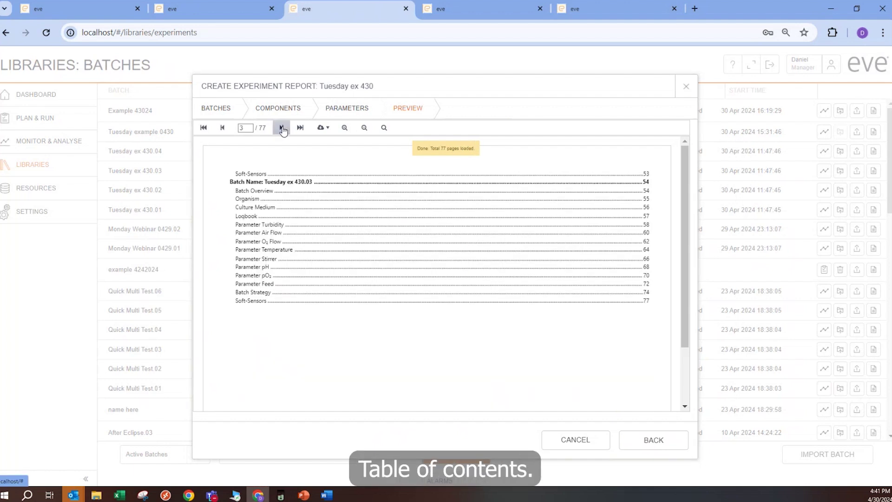
left_click(282, 127)
left_click(281, 128)
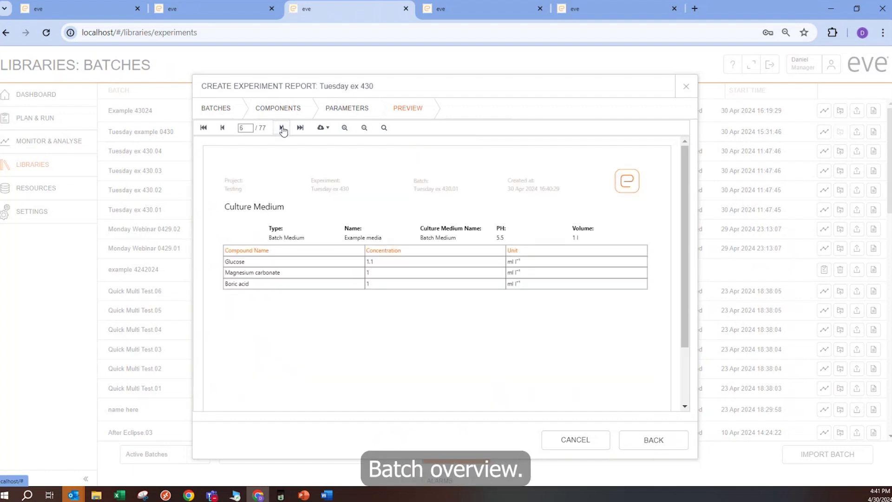
left_click(281, 128)
left_click(282, 128)
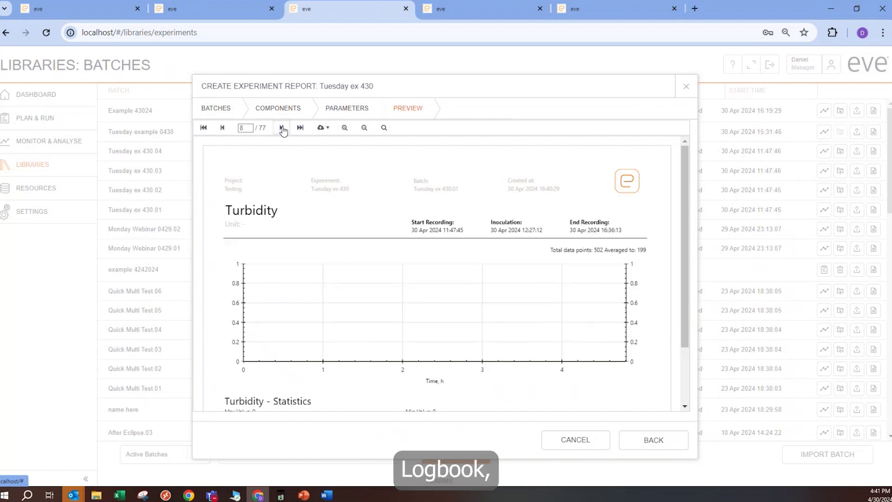
left_click(281, 128)
left_click(281, 128)
left_click(281, 127)
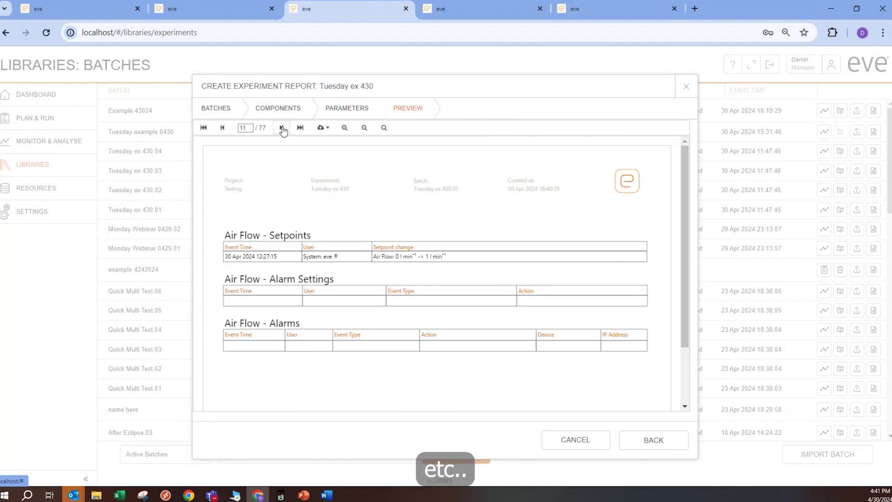
left_click(281, 128)
left_click(282, 127)
left_click(281, 128)
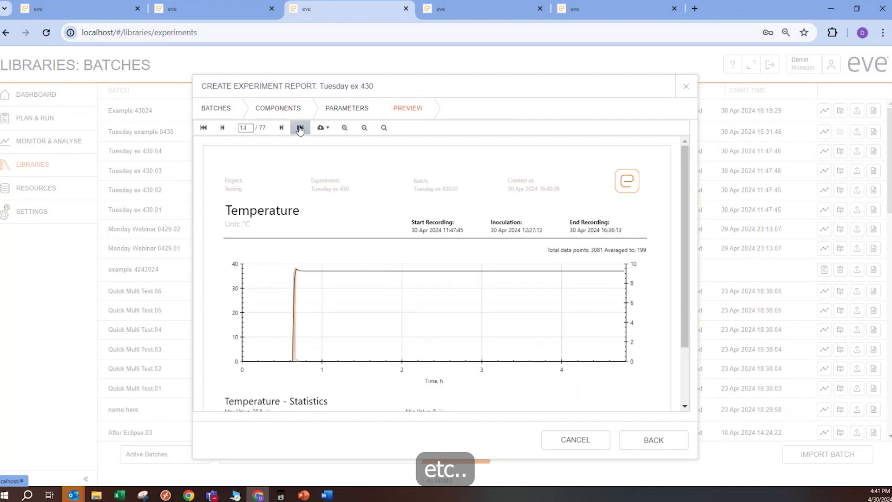
left_click(322, 128)
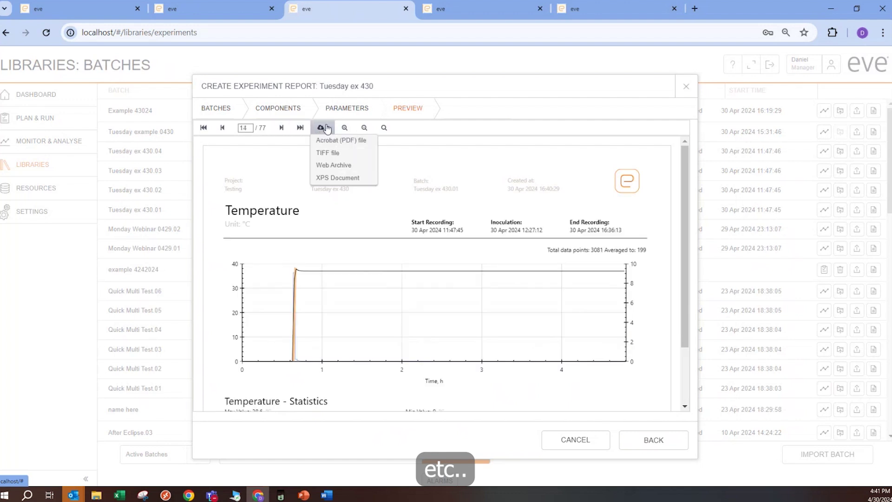
left_click(362, 142)
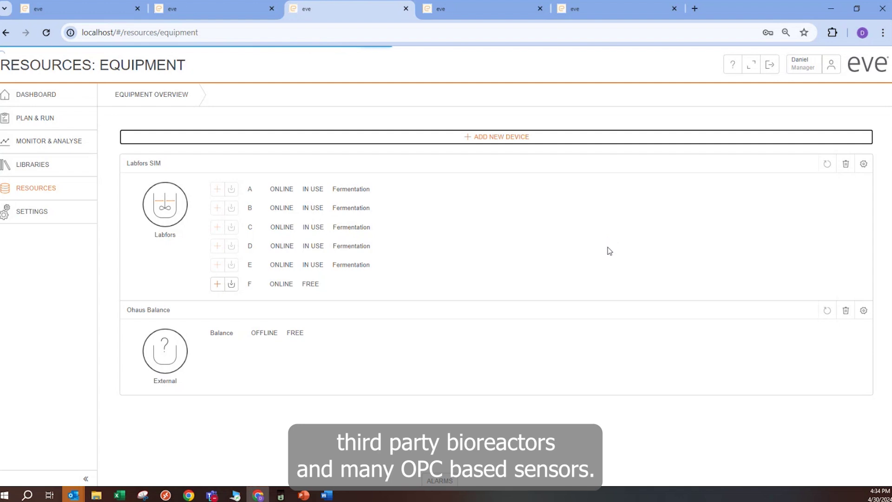
- Pick the Minifors card as a new device, start on its IP address, then cancel without saving
left_click_drag(599, 239, 589, 279)
double_click(525, 283)
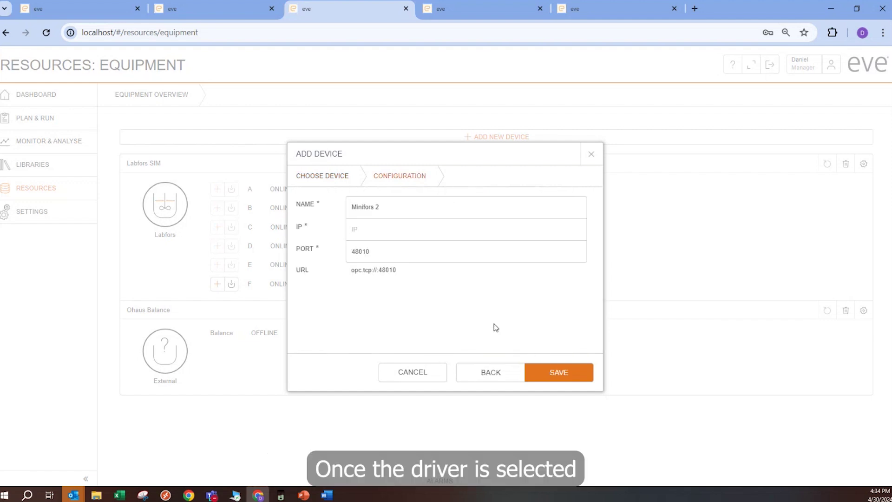
left_click(416, 230)
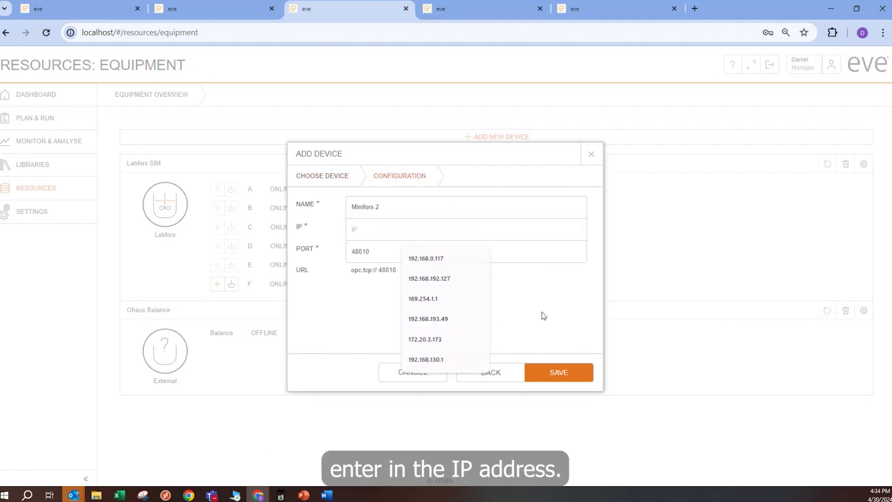
left_click(415, 372)
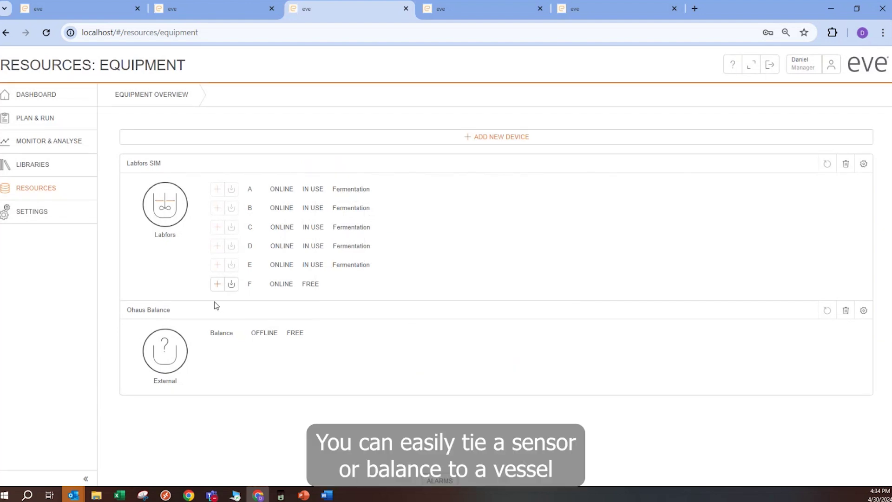
- Tick Balance in vessel F's Bind External Device dialog and confirm the binding
left_click(217, 284)
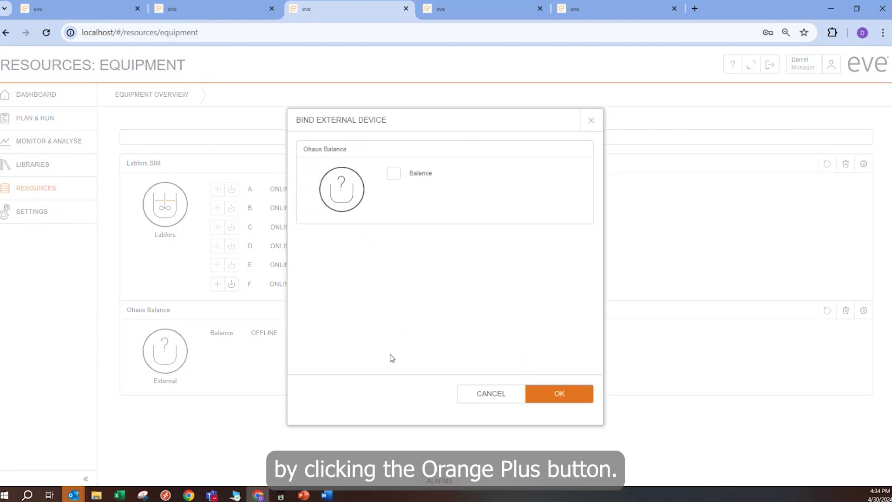
left_click(394, 175)
left_click(554, 395)
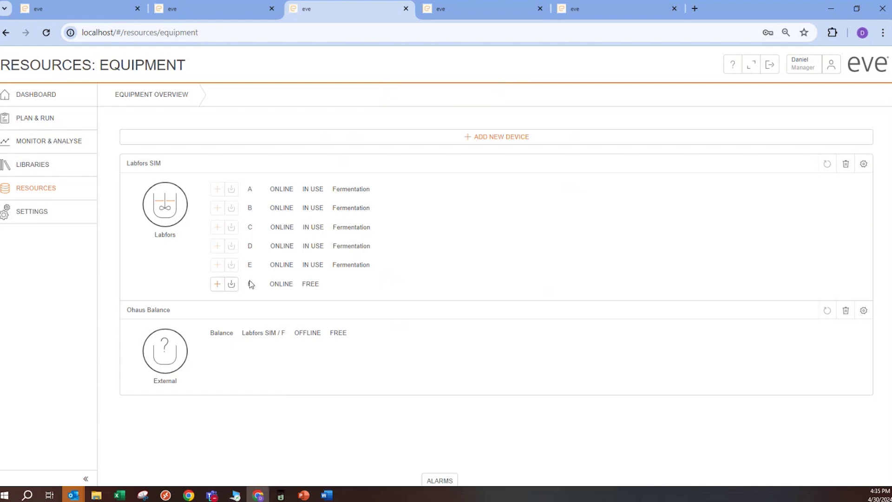
- Open vessel F's sensors and bring up the pH tile's advanced settings (setpoint 5.5)
left_click(234, 284)
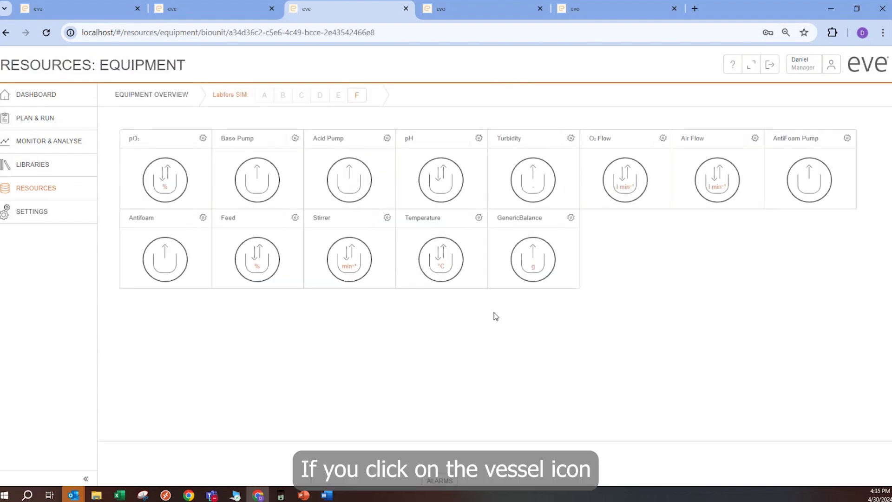
left_click(440, 199)
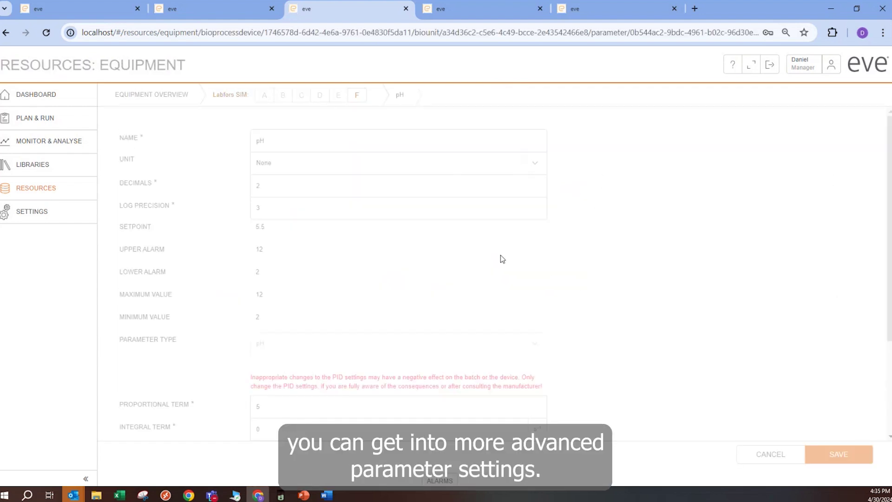